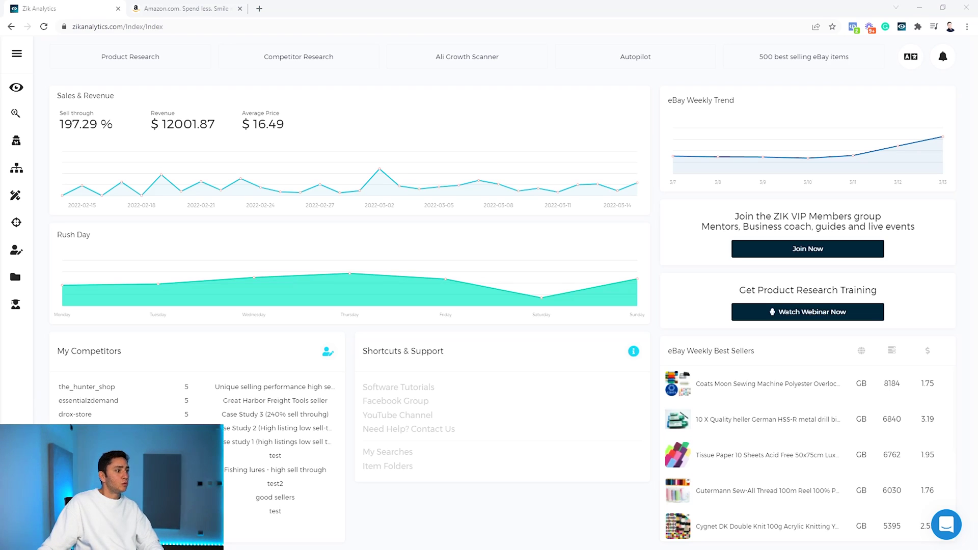
# - Slide open the Quick Settings panel: US marketplace, US shipping, Amazon.com source, break even 14
pyautogui.moveTo(32, 376)
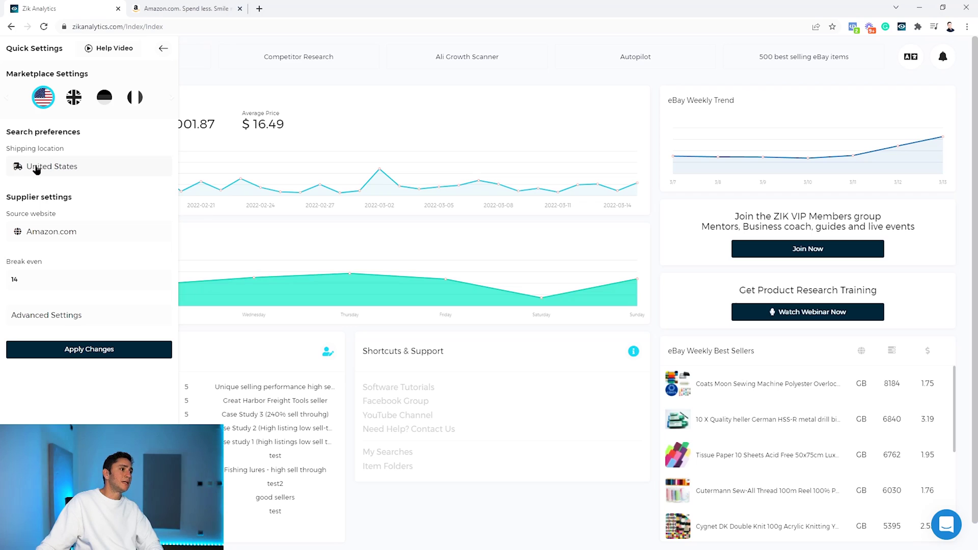
# - Keep Amazon.com as the supplier source, apply the quick settings, and return to the dashboard
pyautogui.click(98, 235)
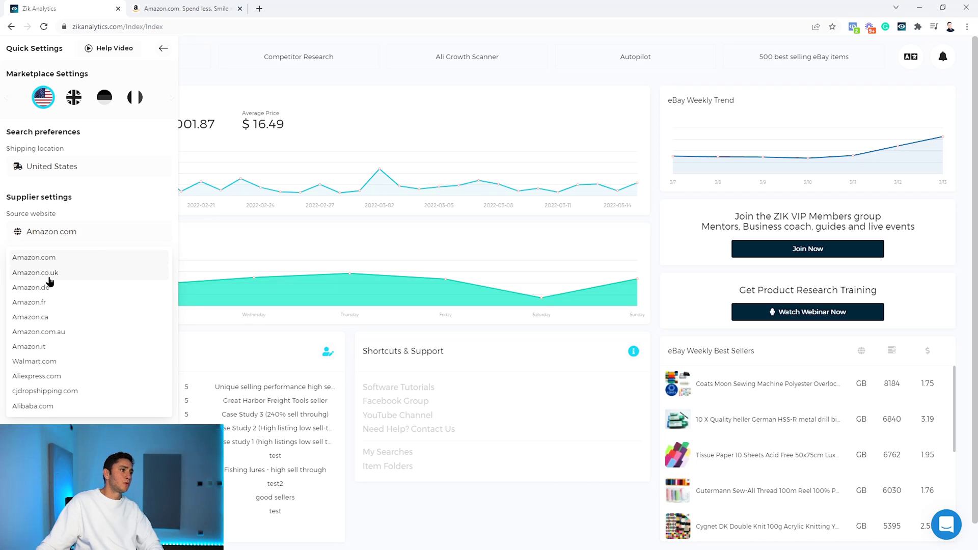
pyautogui.click(108, 186)
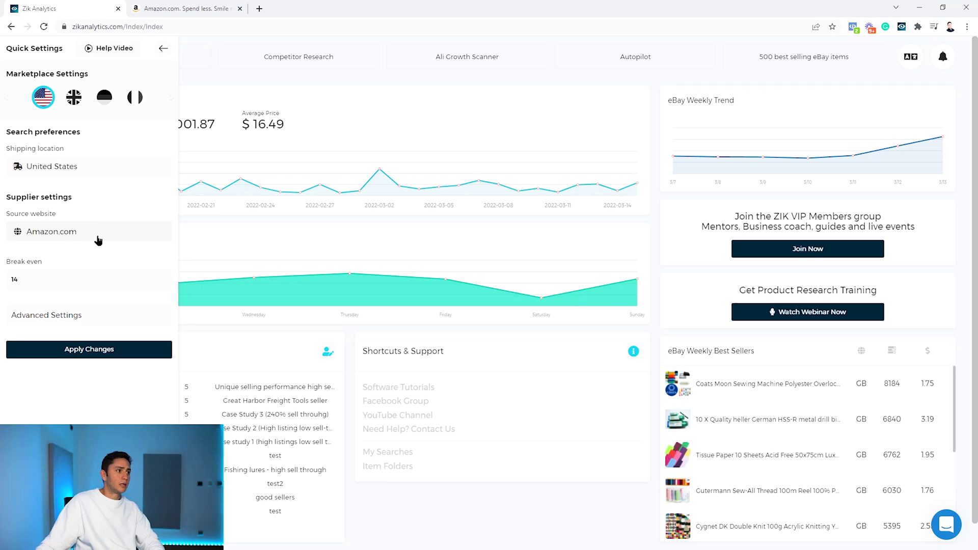
pyautogui.click(104, 356)
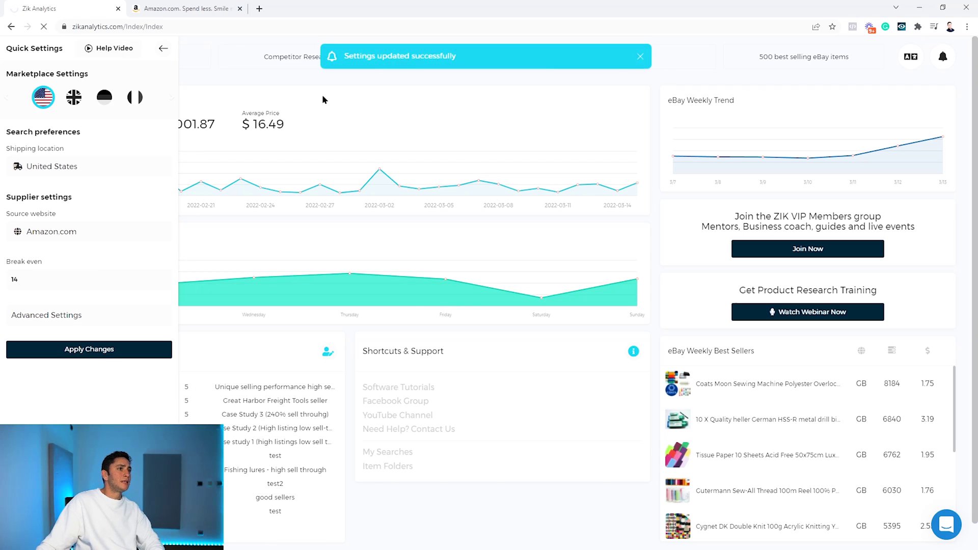
pyautogui.click(640, 57)
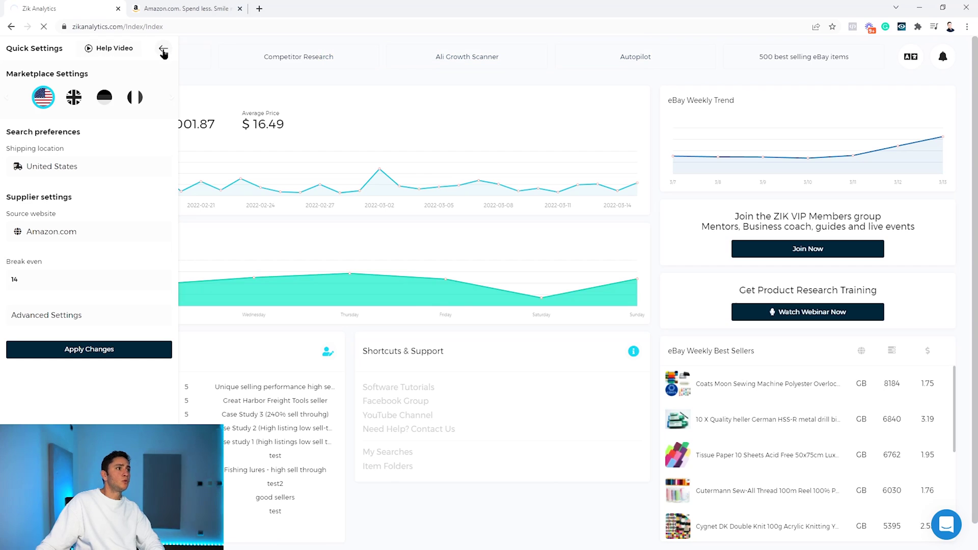
pyautogui.click(163, 52)
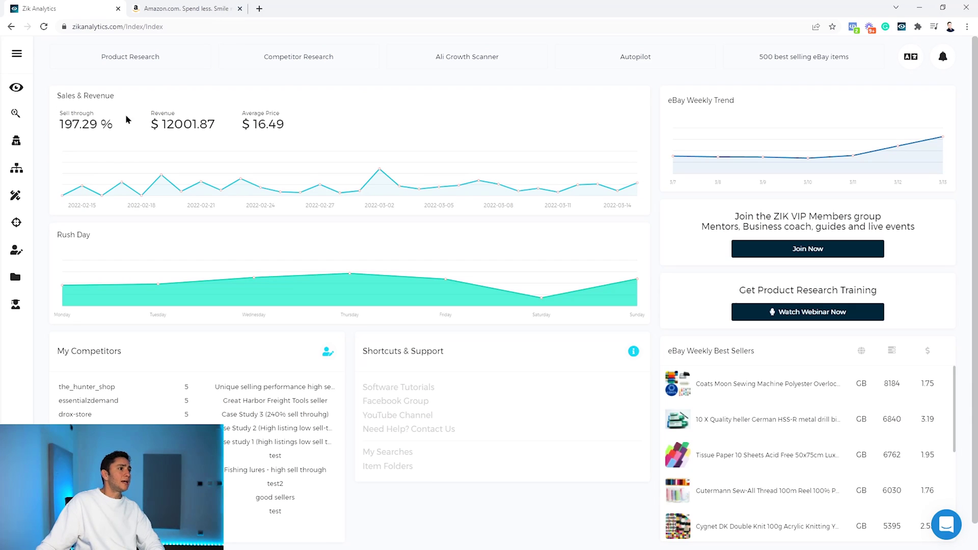
# - Go to Zik's eBay Product Research page, then switch to the Amazon homepage tab
pyautogui.click(15, 115)
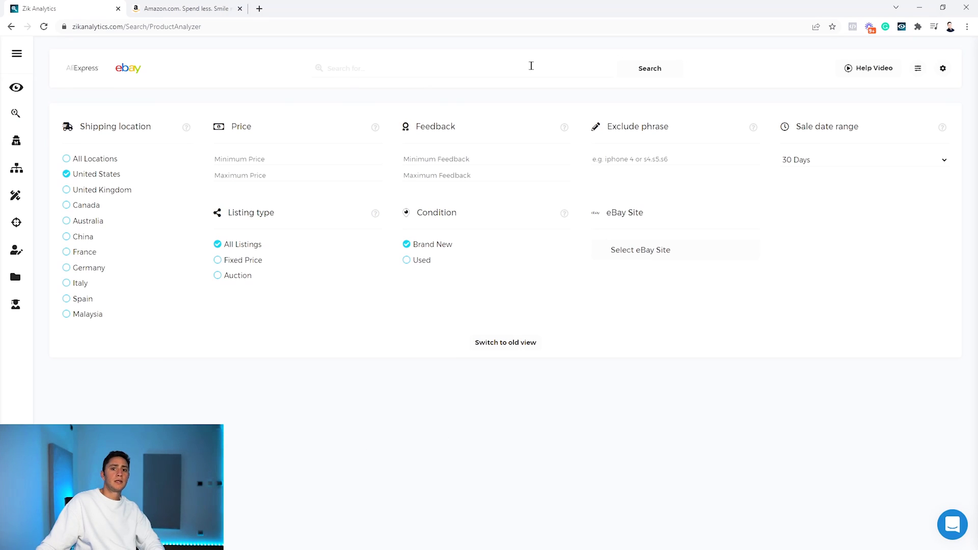
pyautogui.click(176, 6)
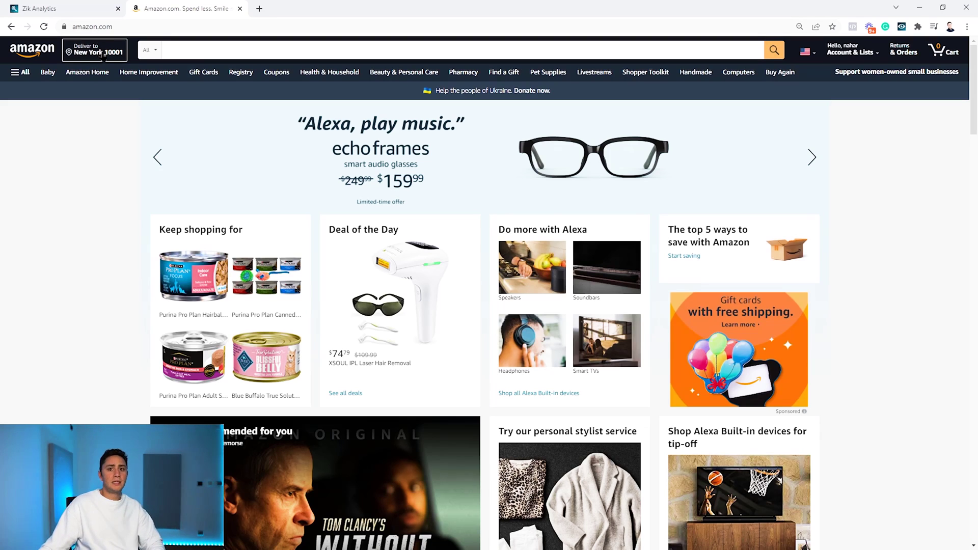
# - Set the Amazon delivery location to New York zip code 10001
pyautogui.click(93, 53)
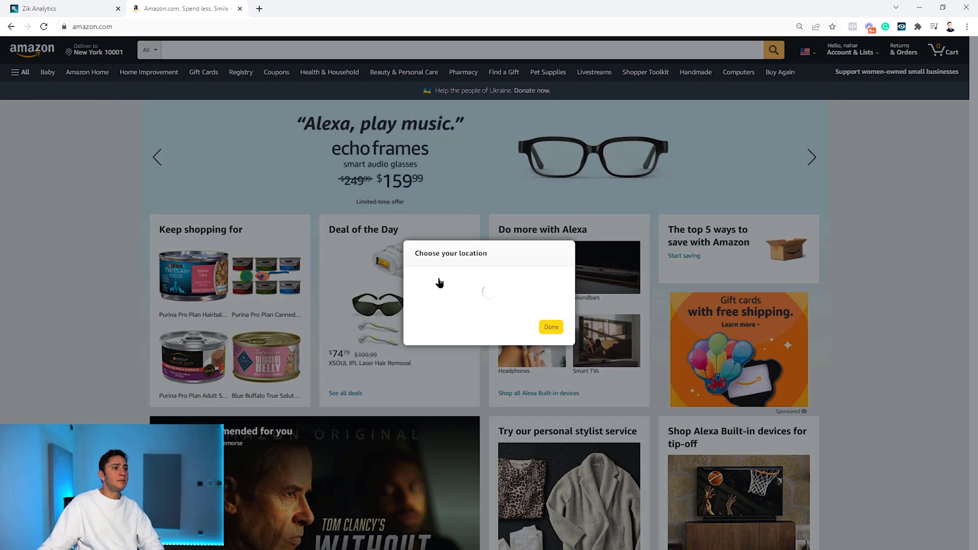
pyautogui.click(461, 349)
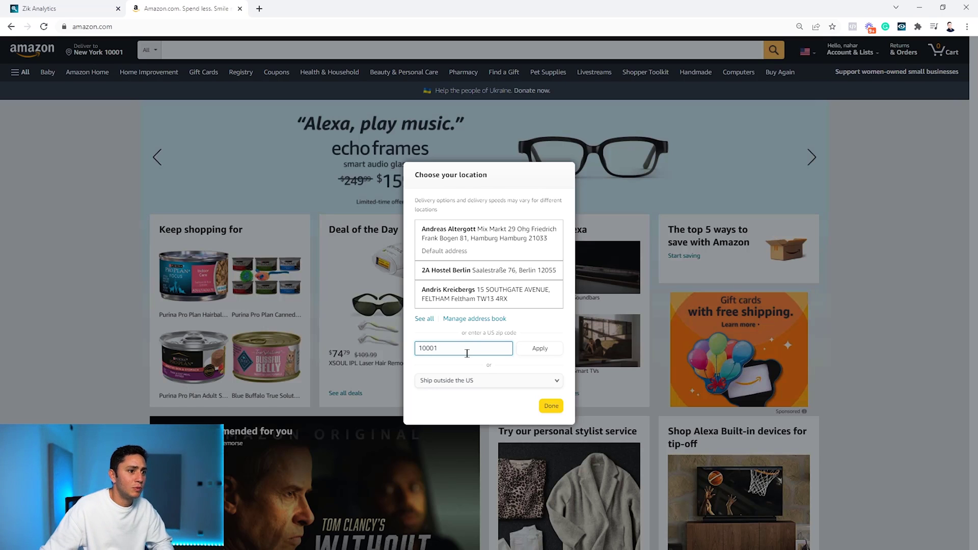
pyautogui.write('10001')
pyautogui.click(543, 350)
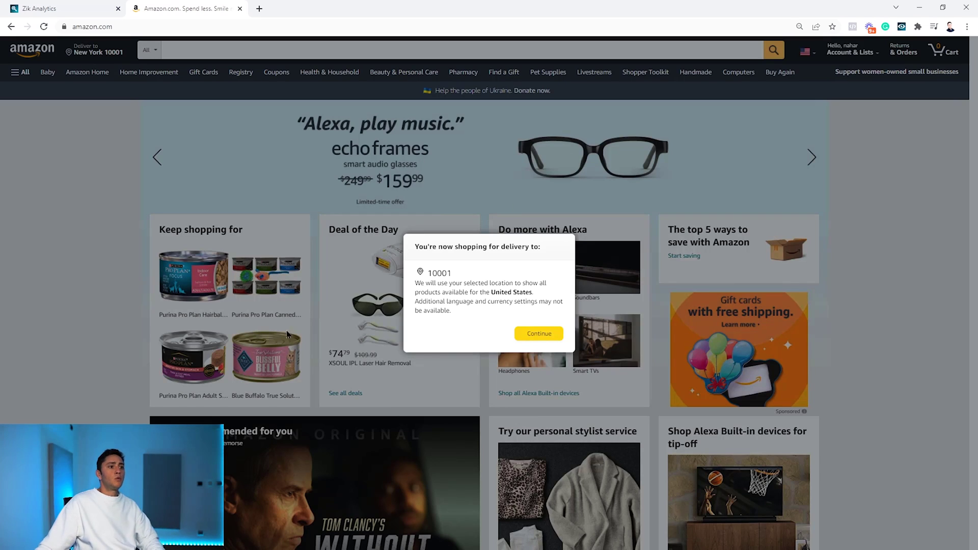
pyautogui.click(524, 335)
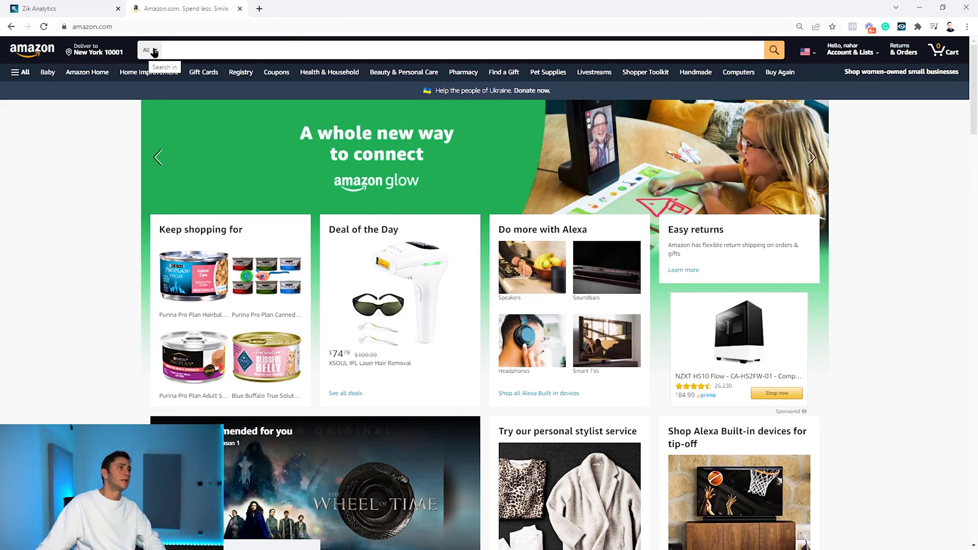
# - Pick the Garden & Outdoor department and open the Outdoor Power Tools category
pyautogui.click(154, 51)
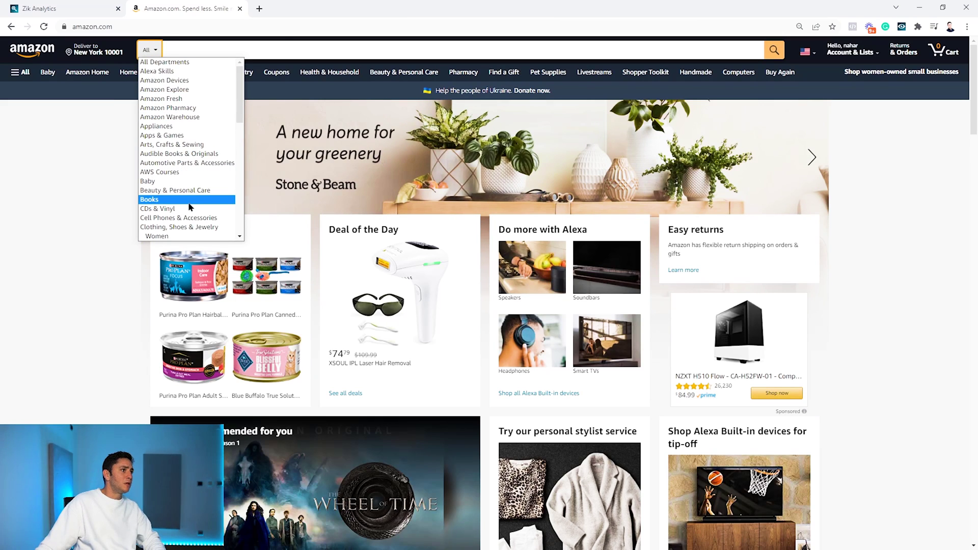
pyautogui.scroll(-4, 192, 202)
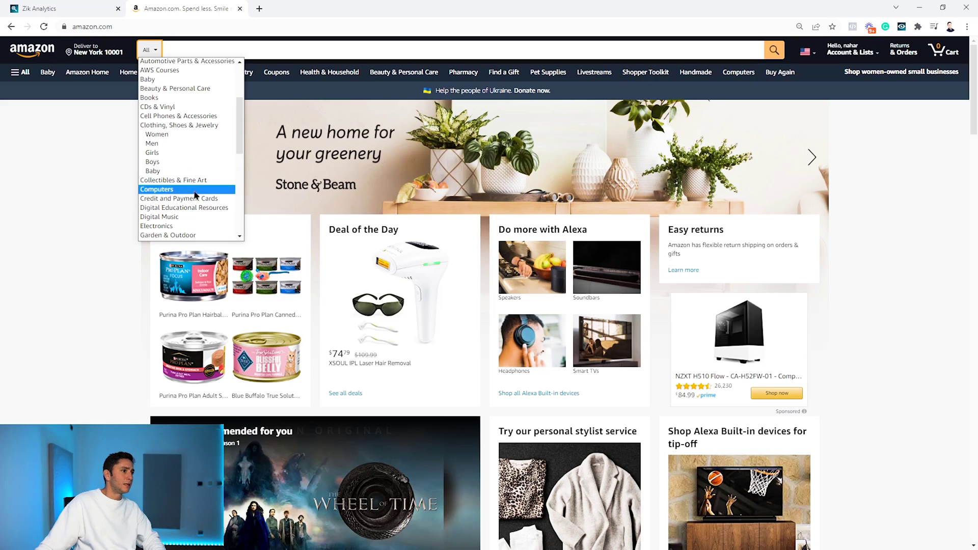
pyautogui.click(192, 235)
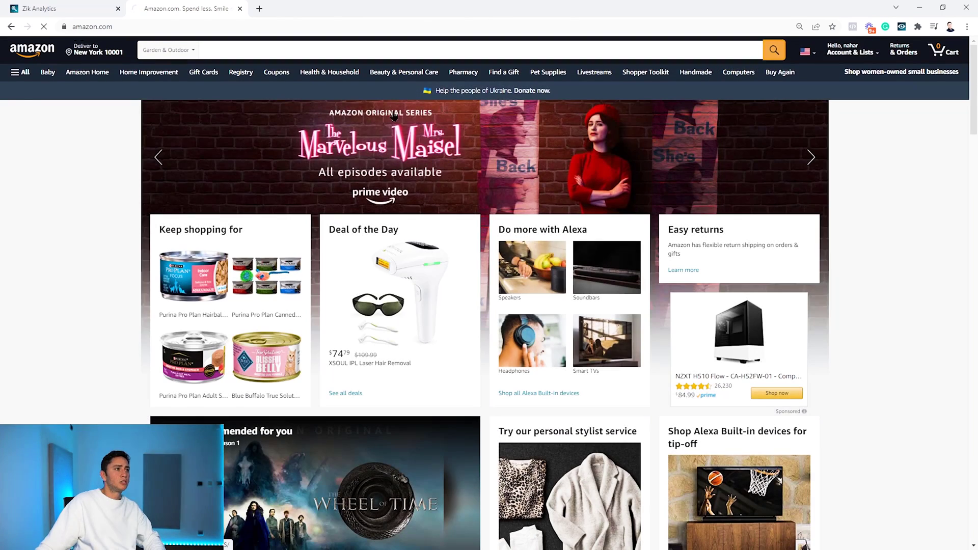
pyautogui.scroll(-3, 527, 230)
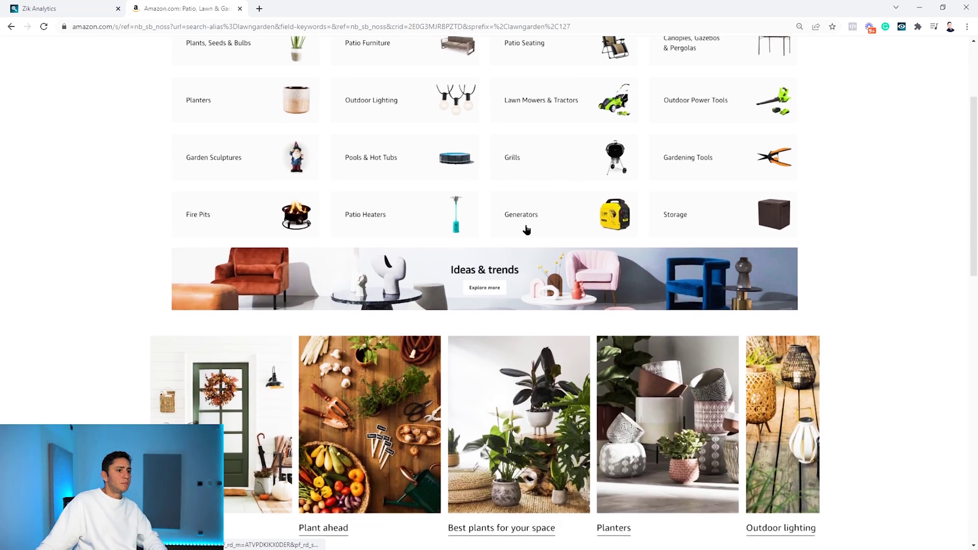
pyautogui.scroll(3, 502, 224)
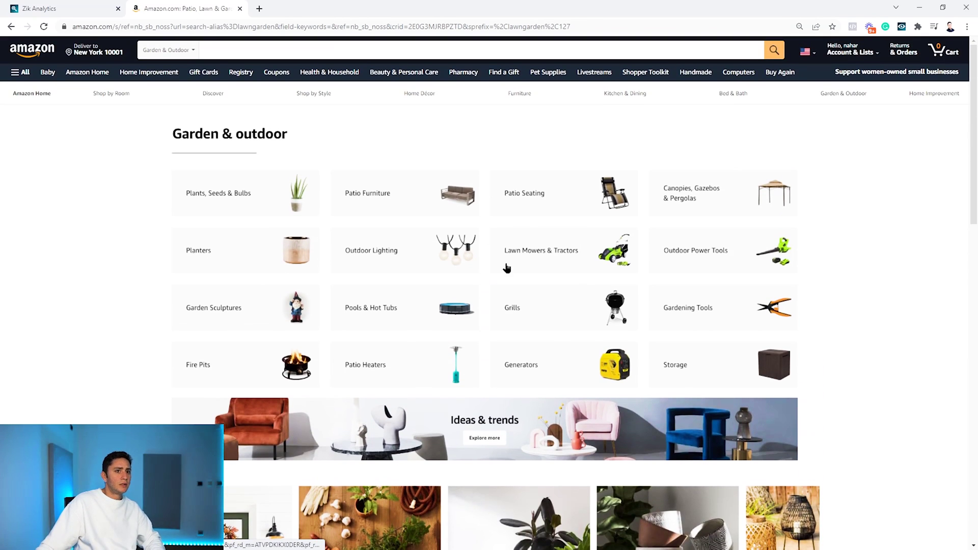
pyautogui.click(698, 254)
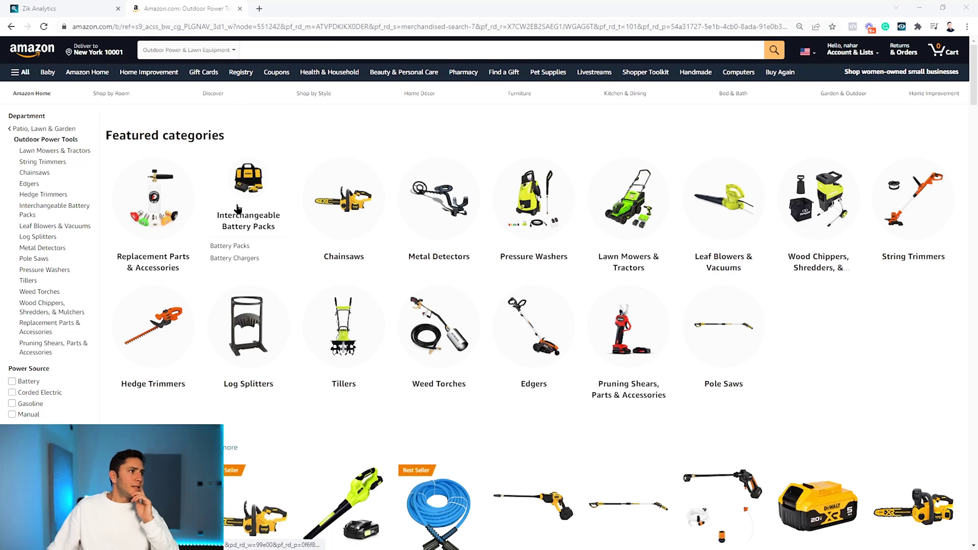
# - Scroll the Outdoor Power Tools page down to its best-seller product rows
pyautogui.scroll(-3, 277, 281)
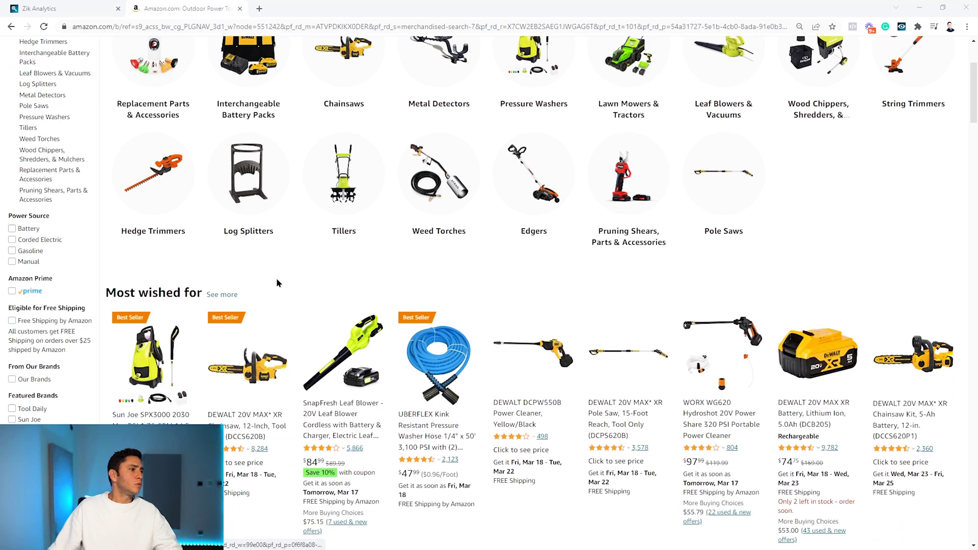
pyautogui.scroll(-2, 278, 281)
pyautogui.scroll(-1, 718, 276)
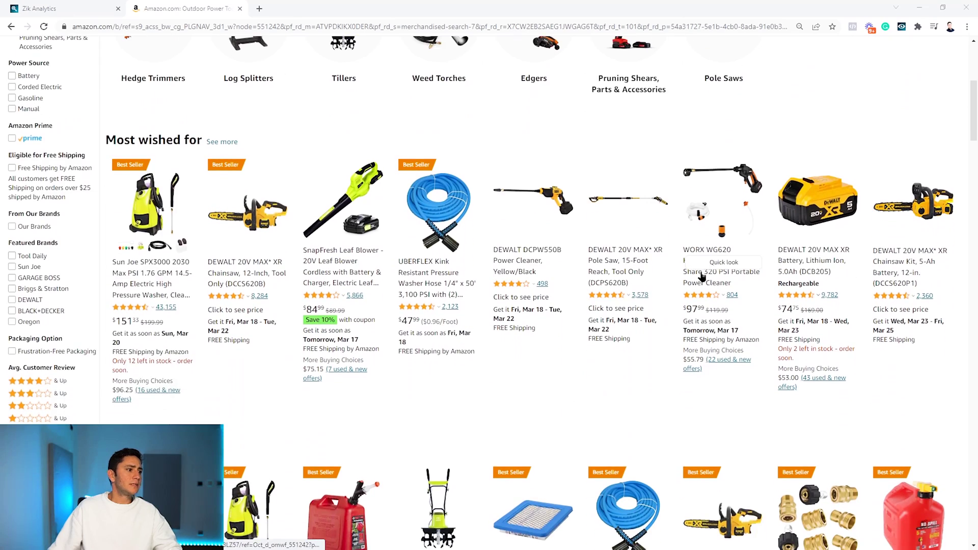
pyautogui.scroll(-2, 404, 289)
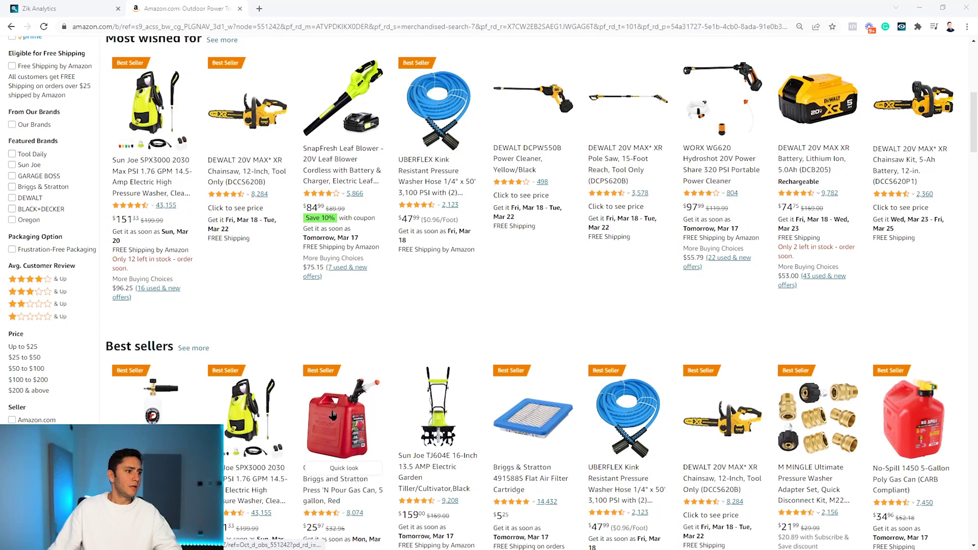
pyautogui.scroll(8, 362, 414)
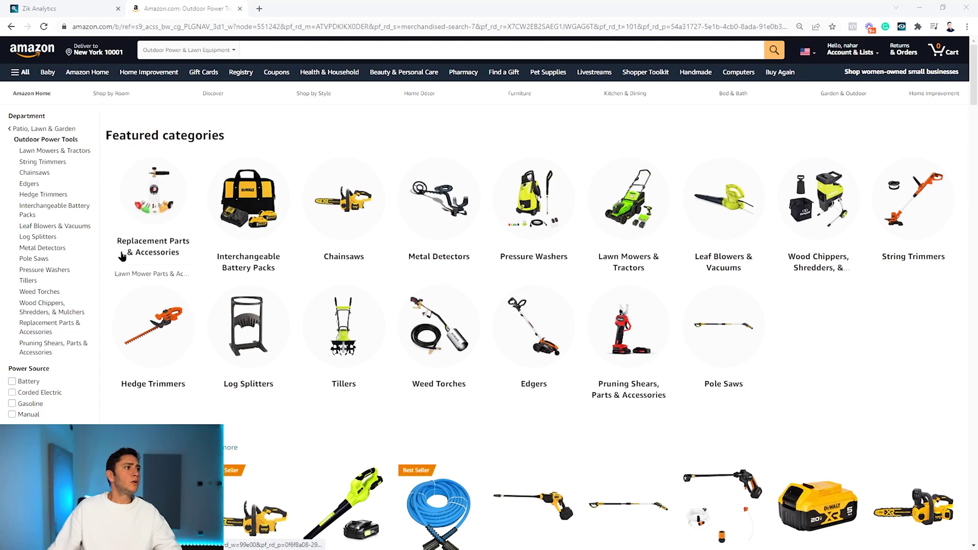
pyautogui.scroll(-1, 251, 340)
pyautogui.scroll(-6, 250, 340)
pyautogui.scroll(7, 206, 412)
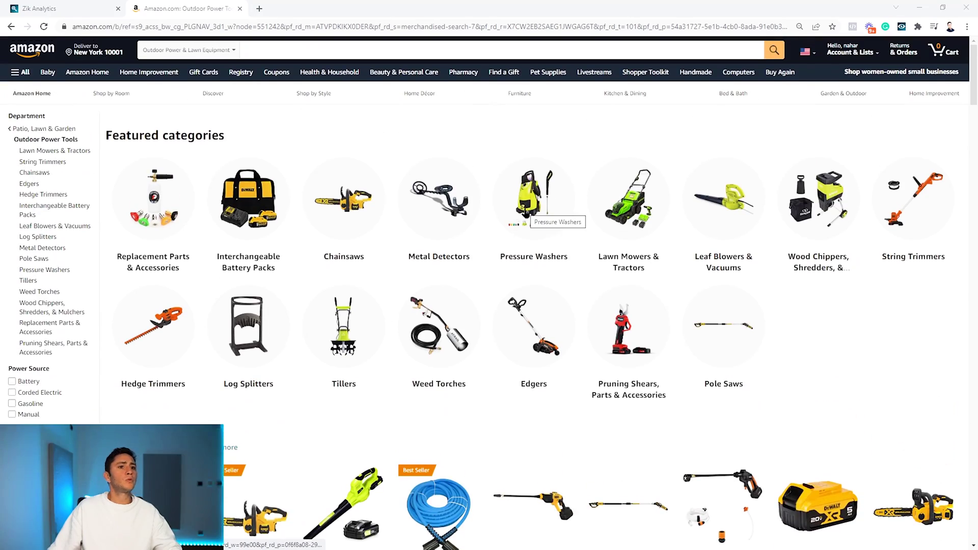
pyautogui.scroll(-6, 465, 287)
pyautogui.scroll(-1, 465, 286)
pyautogui.scroll(7, 466, 287)
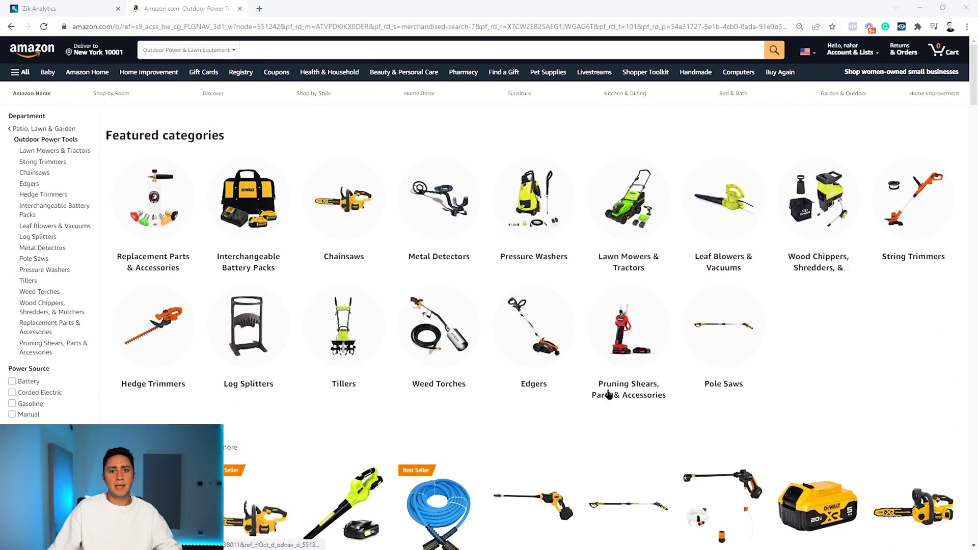
pyautogui.scroll(-11, 485, 385)
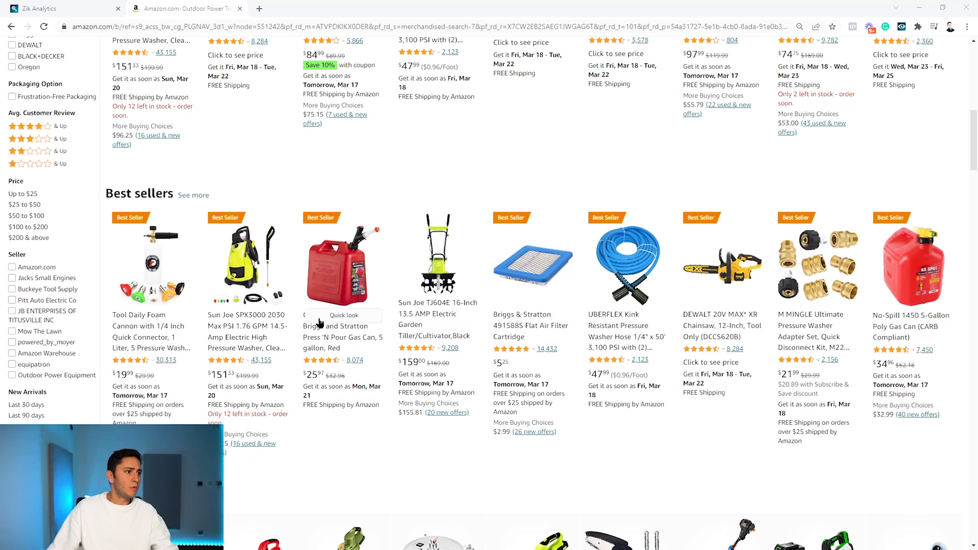
# - Copy the Sun Joe SPX3000 pressure washer title from Amazon and search it in Zik's Product Analyzer
pyautogui.moveTo(205, 320); pyautogui.dragTo(260, 334)
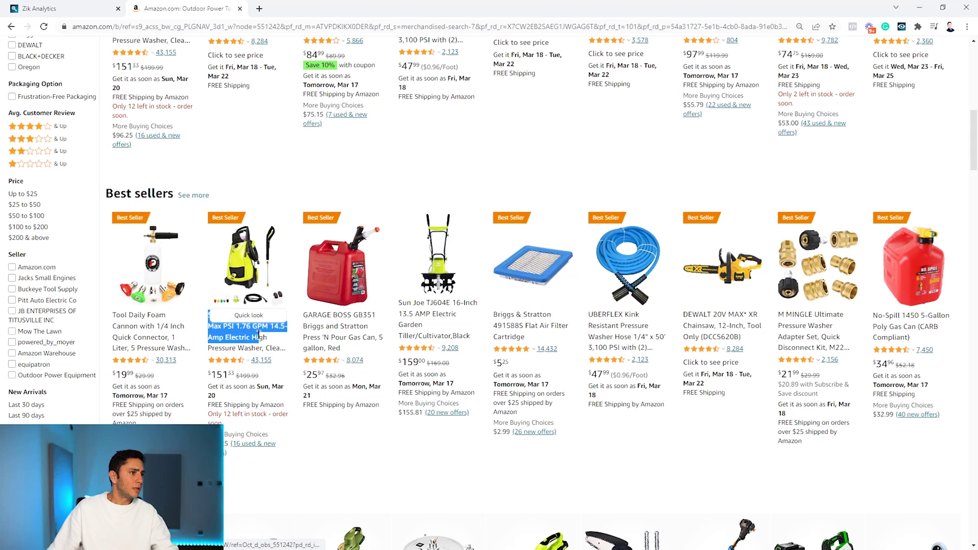
pyautogui.rightClick(259, 341)
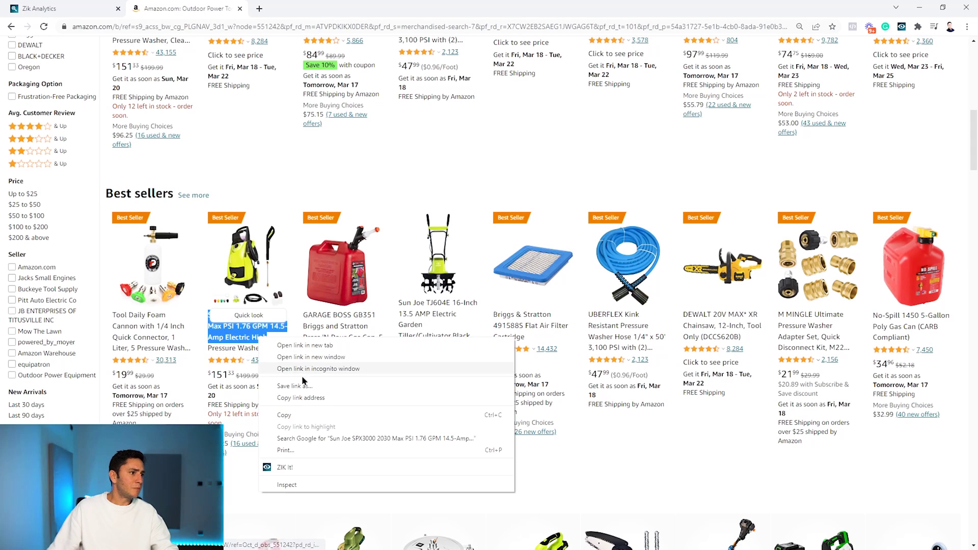
pyautogui.click(304, 414)
pyautogui.click(105, 6)
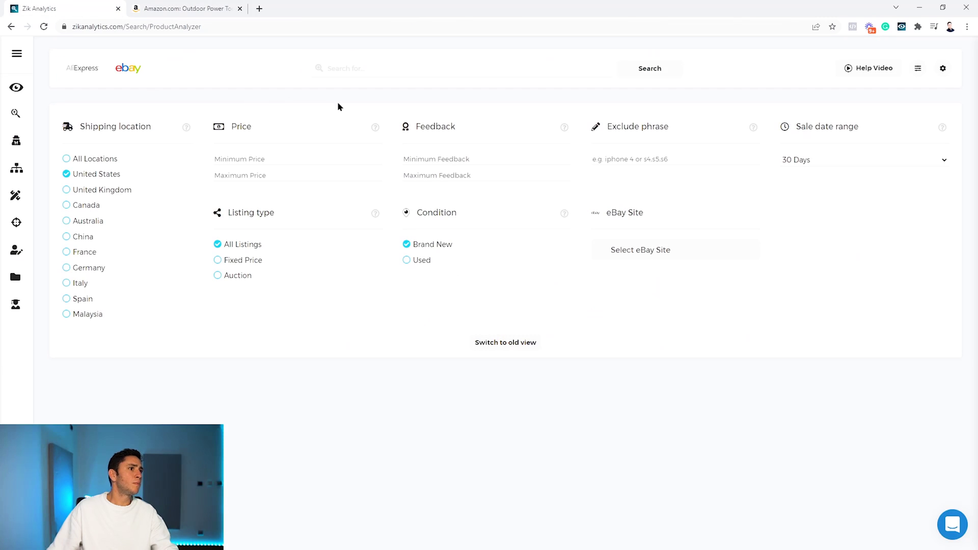
pyautogui.rightClick(400, 68)
pyautogui.click(439, 143)
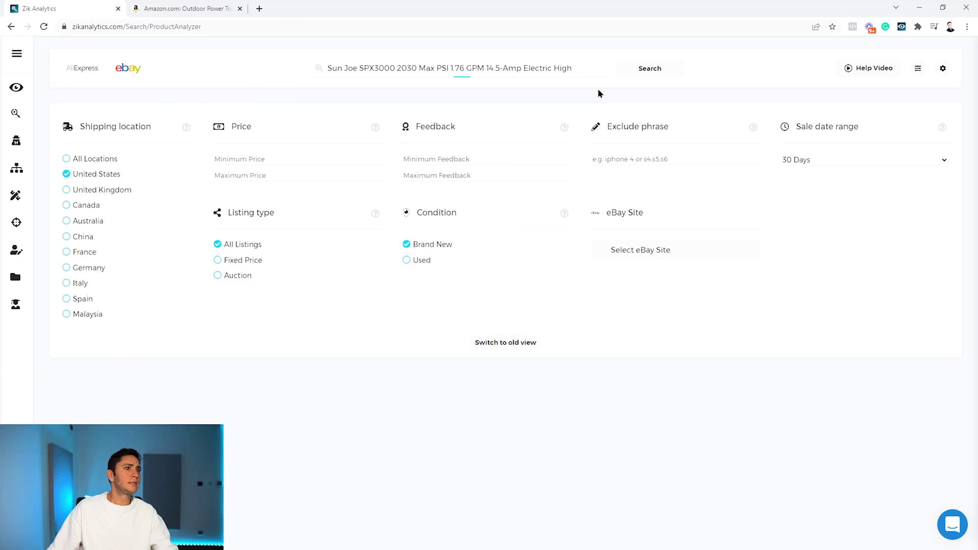
pyautogui.click(651, 67)
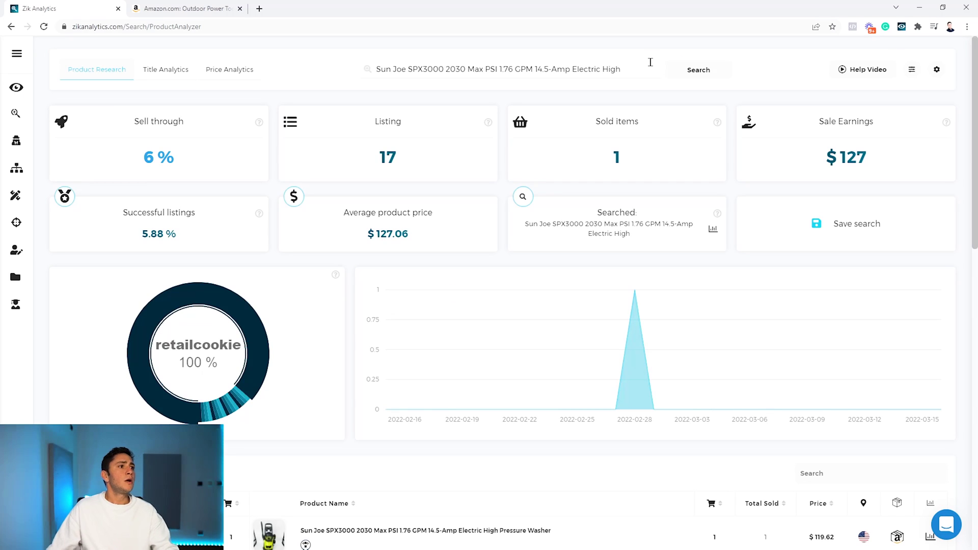
pyautogui.doubleClick(389, 156)
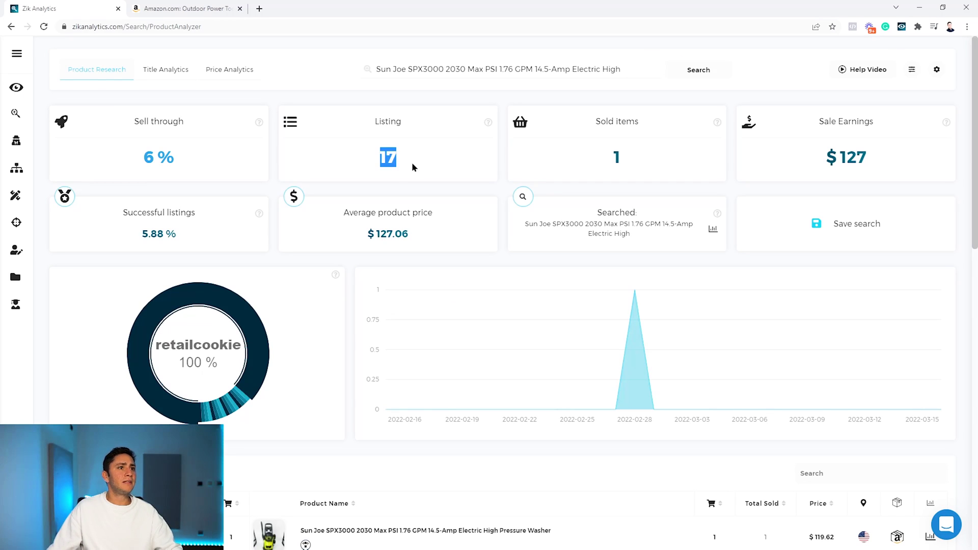
pyautogui.moveTo(644, 69); pyautogui.dragTo(428, 83)
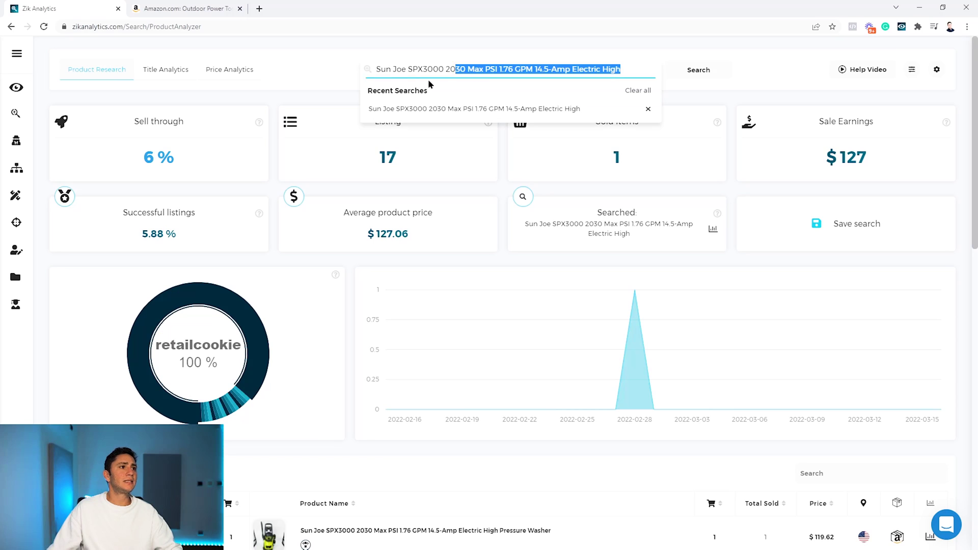
pyautogui.click(692, 98)
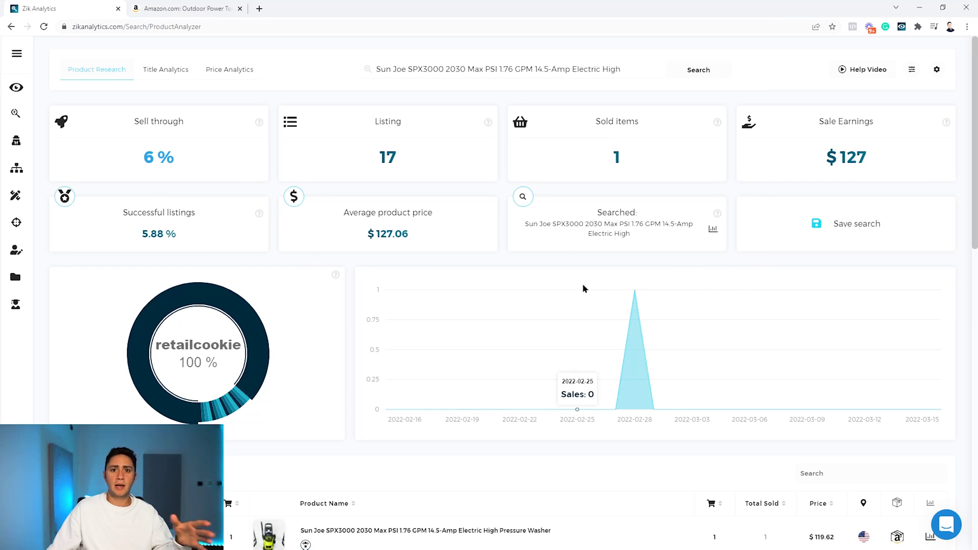
pyautogui.doubleClick(387, 162)
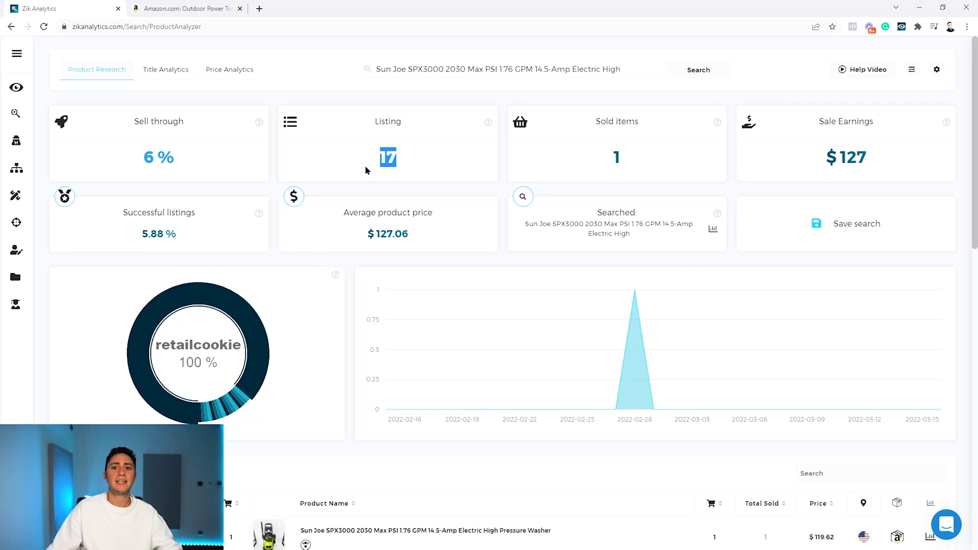
pyautogui.middleClick(501, 162)
# - Scroll past the charts to the Sun Joe washer's eBay seller table, top listing $119.62
pyautogui.scroll(-5, 498, 169)
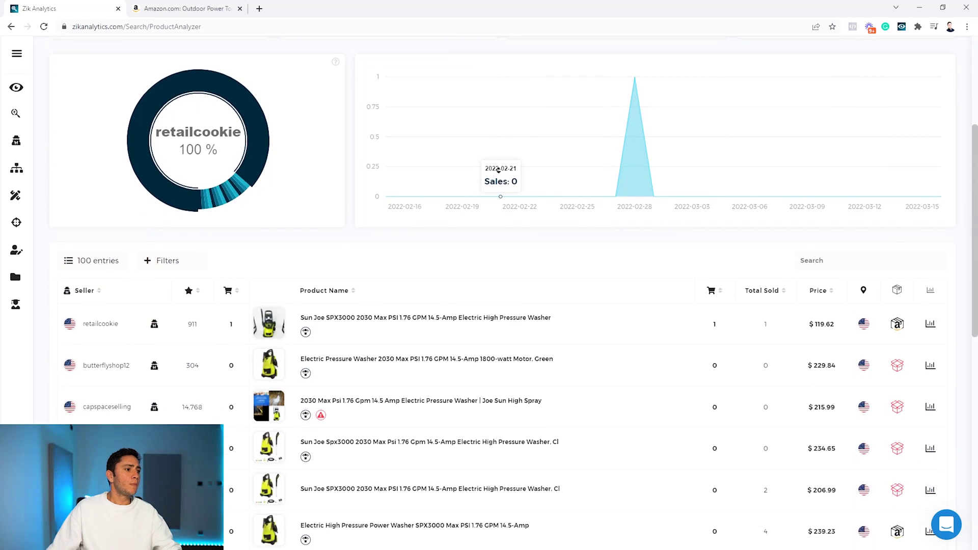
pyautogui.scroll(-1, 478, 114)
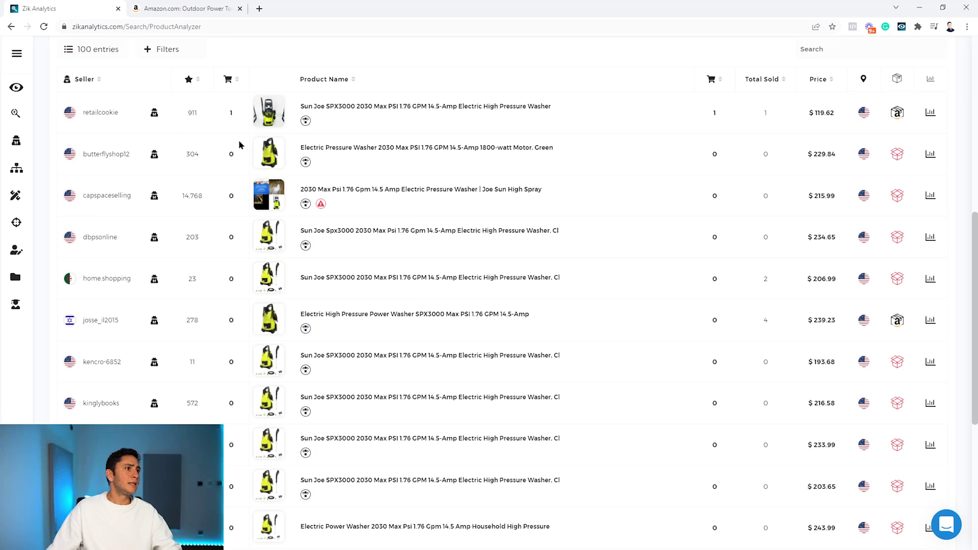
pyautogui.moveTo(264, 104)
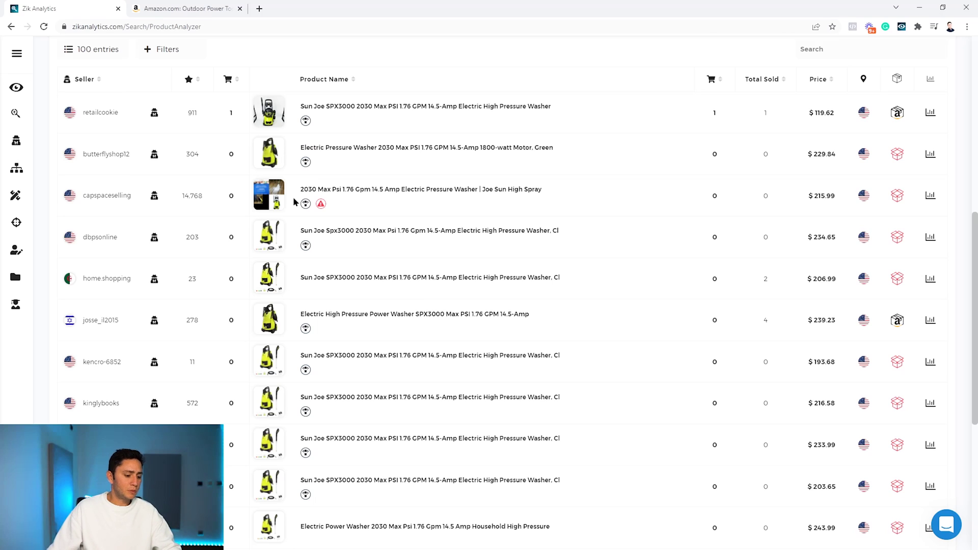
# - Scan five sellers (rows 2, 4, 7, 8 and the Israeli one), then view the second-row seller's scan
pyautogui.click(154, 154)
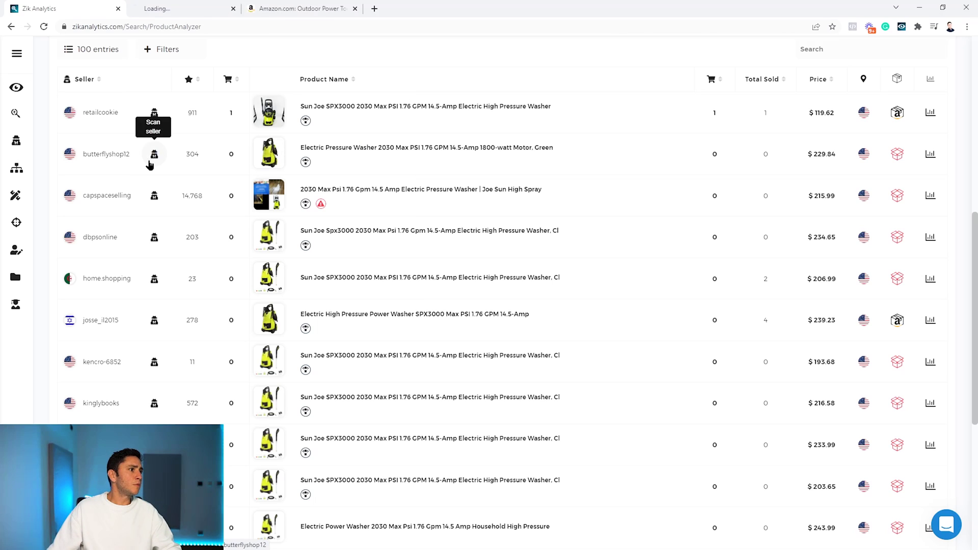
pyautogui.click(154, 320)
pyautogui.click(154, 237)
pyautogui.click(154, 362)
pyautogui.click(154, 403)
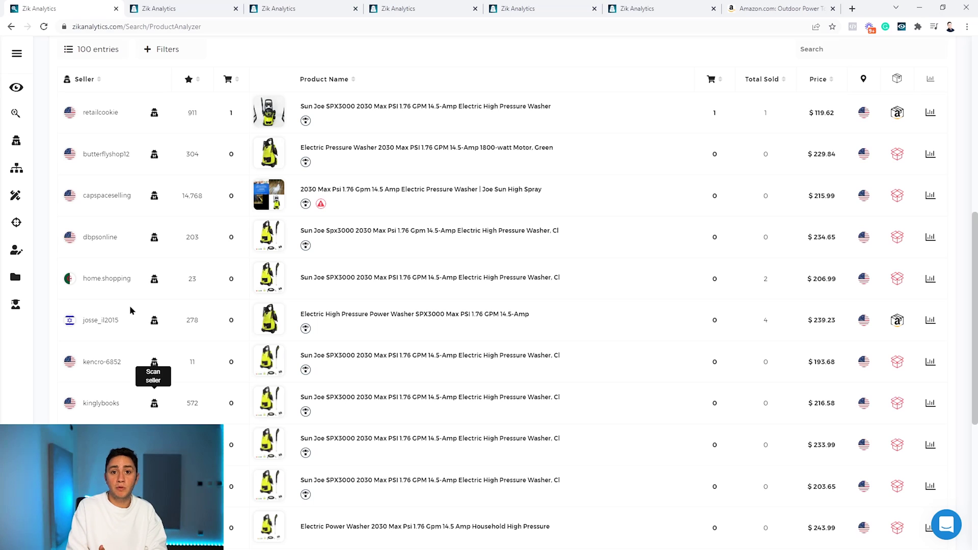
pyautogui.click(192, 5)
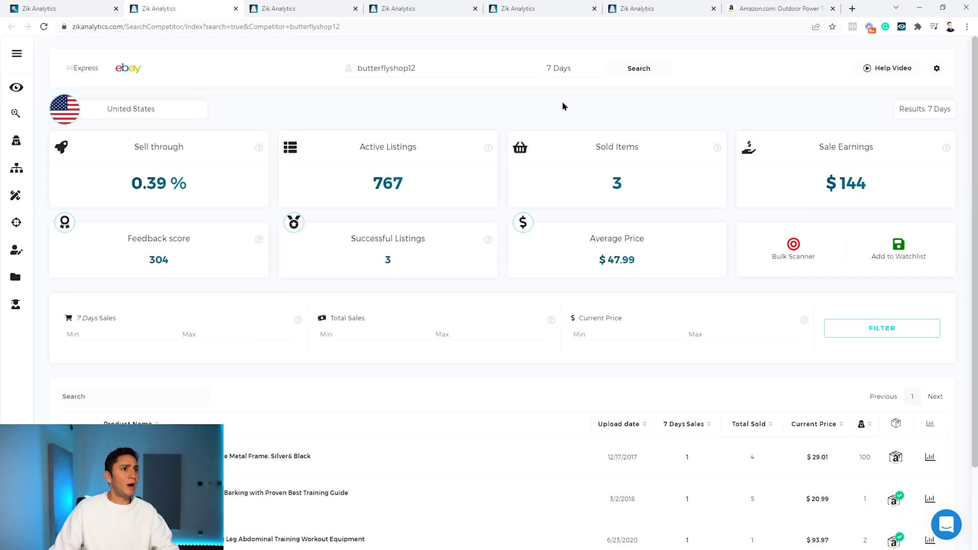
# - Change the seller's sales period from 7 Days to 30 Days and reload the results
pyautogui.click(587, 67)
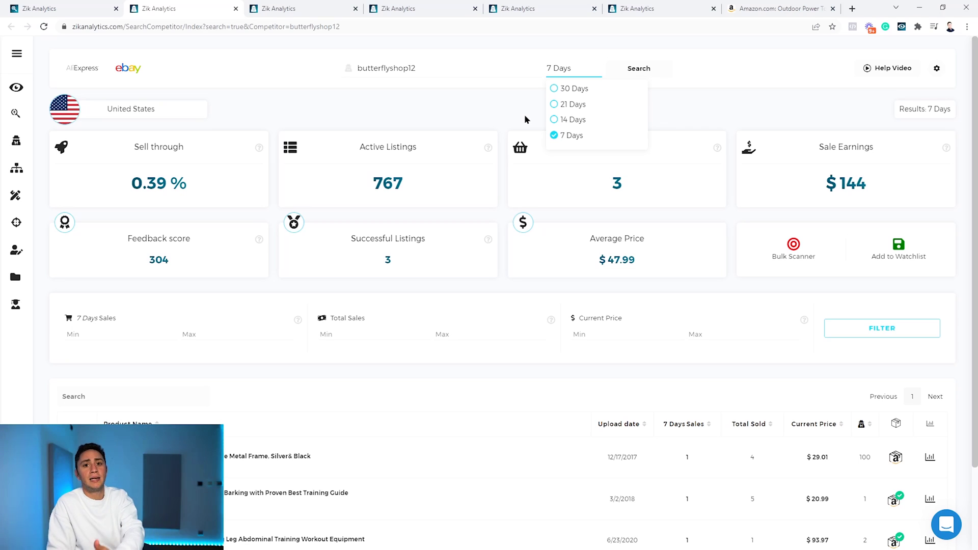
pyautogui.click(555, 88)
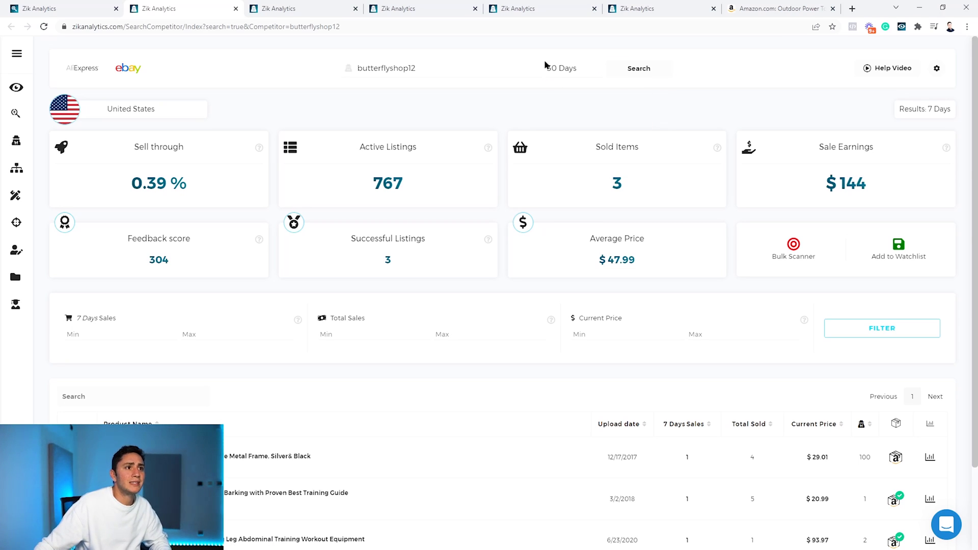
pyautogui.click(565, 65)
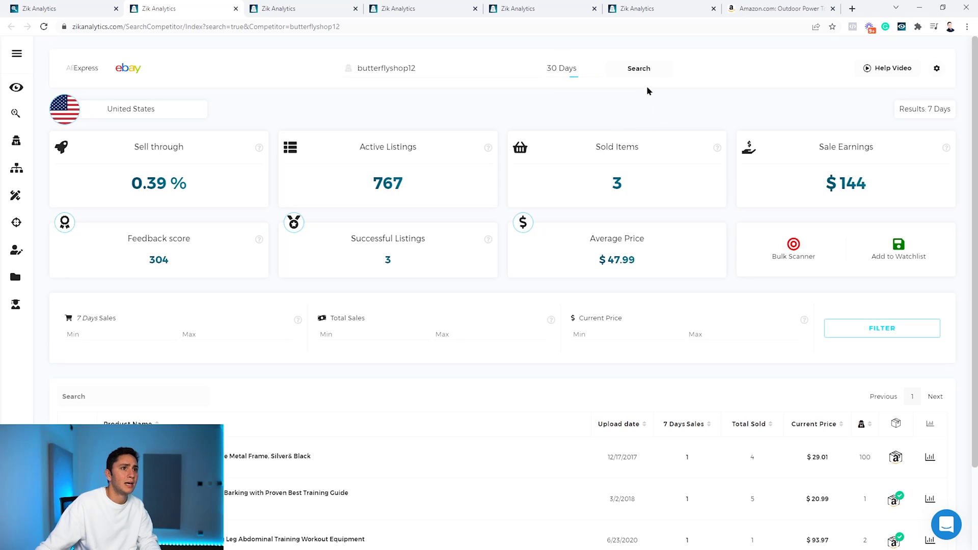
pyautogui.click(638, 72)
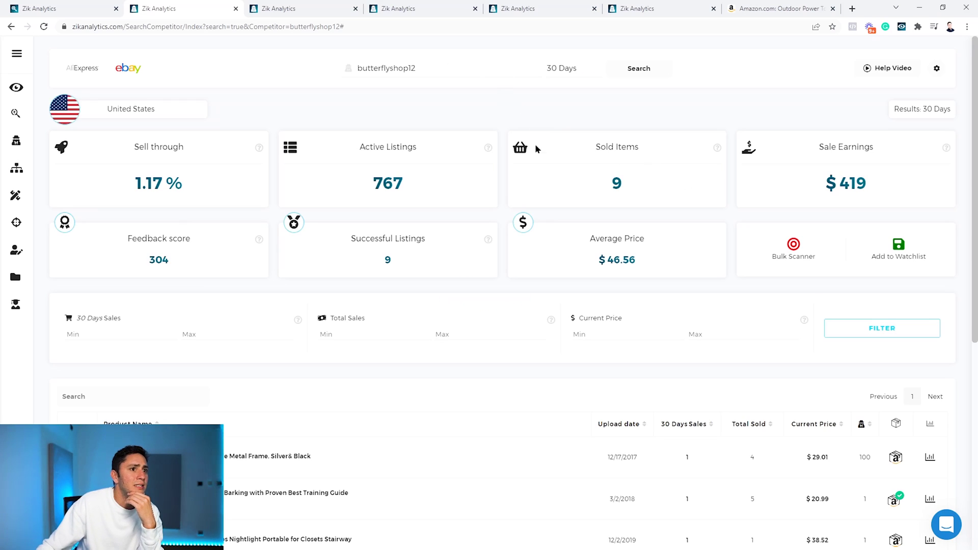
# - Highlight the $419 earnings, 9 successful listings and 767 active listings figures
pyautogui.moveTo(804, 184); pyautogui.dragTo(869, 186)
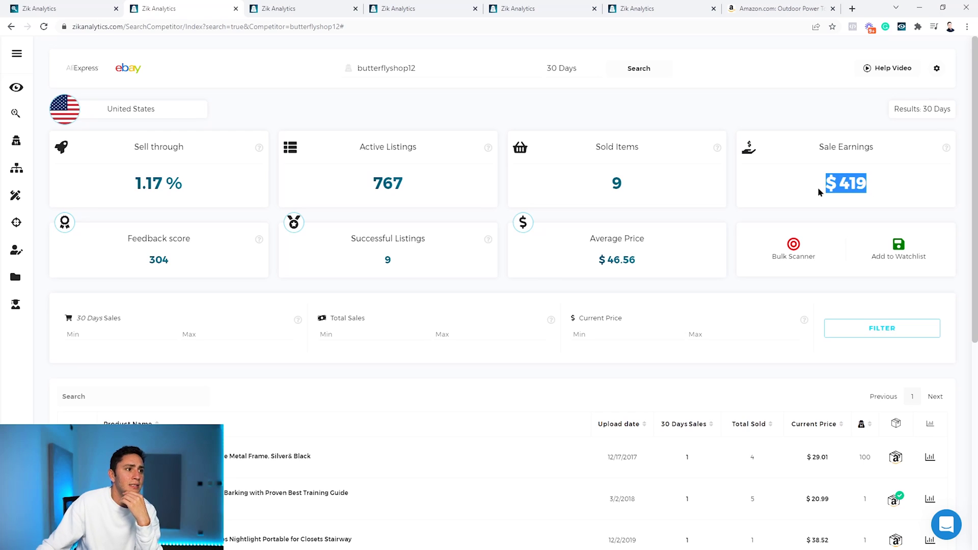
pyautogui.moveTo(425, 264); pyautogui.dragTo(372, 262)
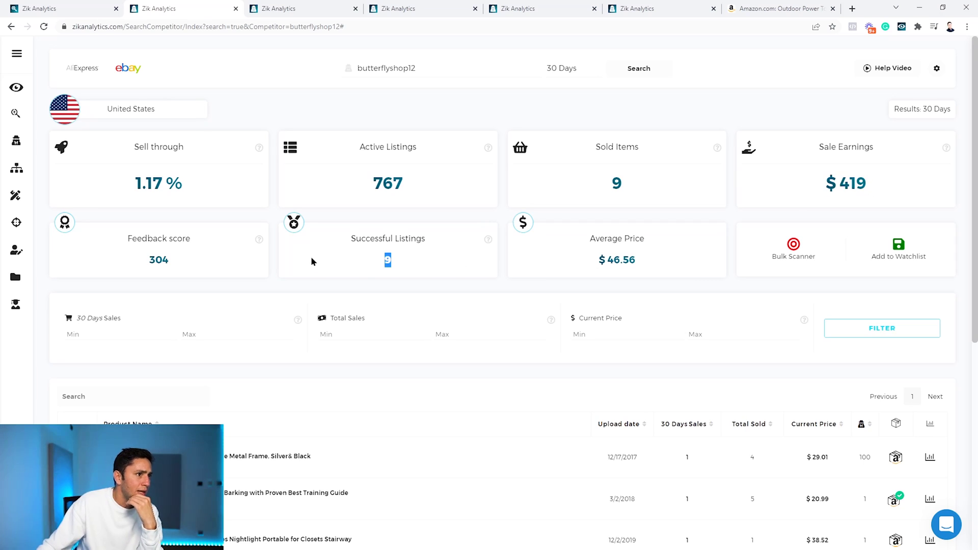
pyautogui.scroll(-2, 357, 249)
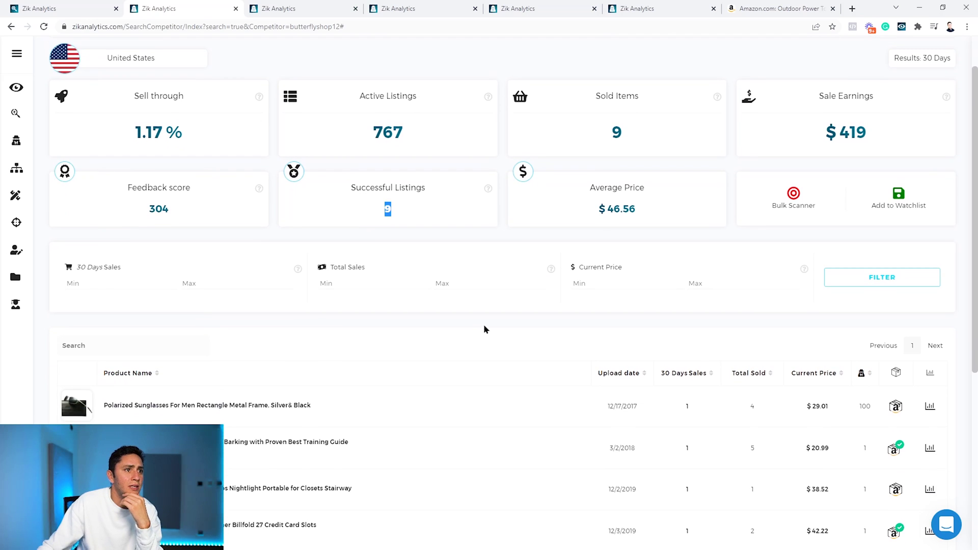
pyautogui.scroll(2, 358, 257)
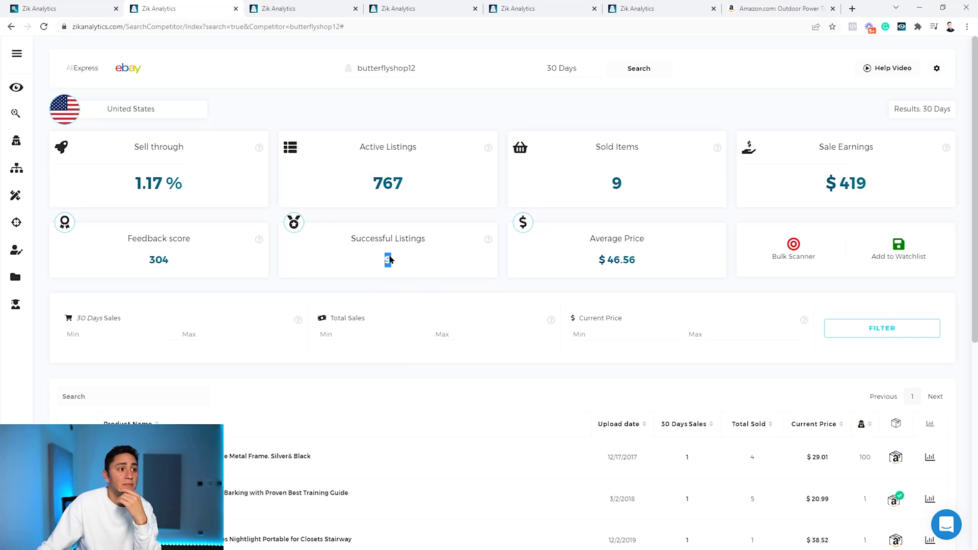
pyautogui.moveTo(362, 192); pyautogui.dragTo(408, 192)
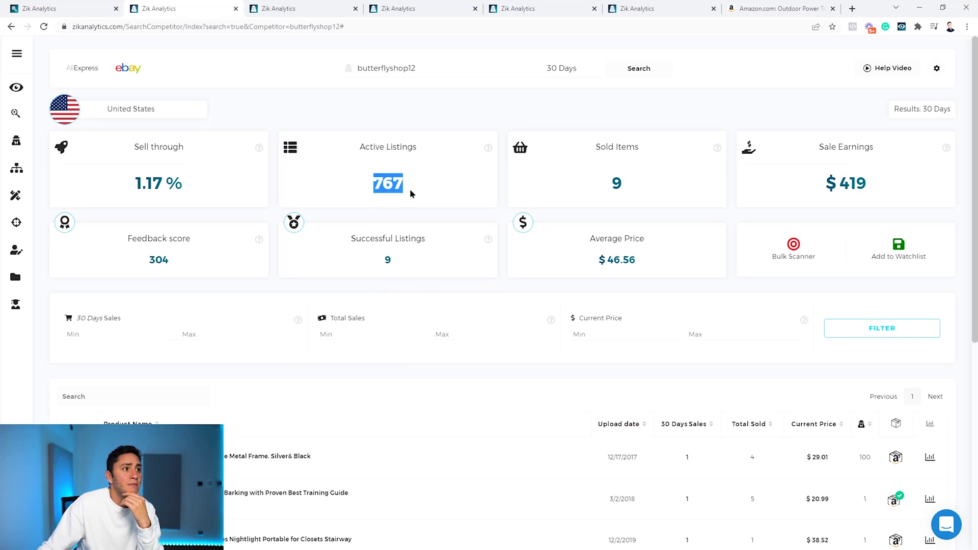
pyautogui.moveTo(403, 259); pyautogui.dragTo(366, 269)
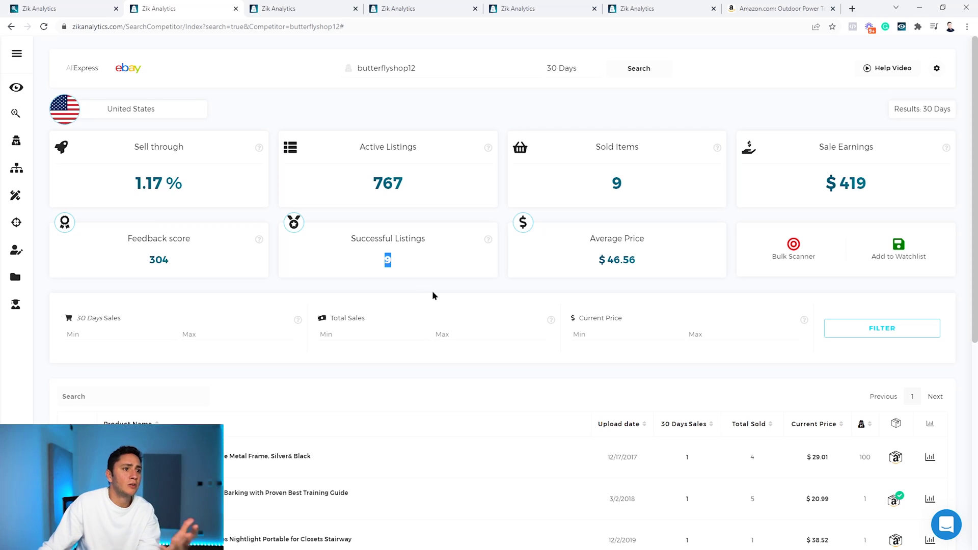
pyautogui.scroll(-2, 517, 399)
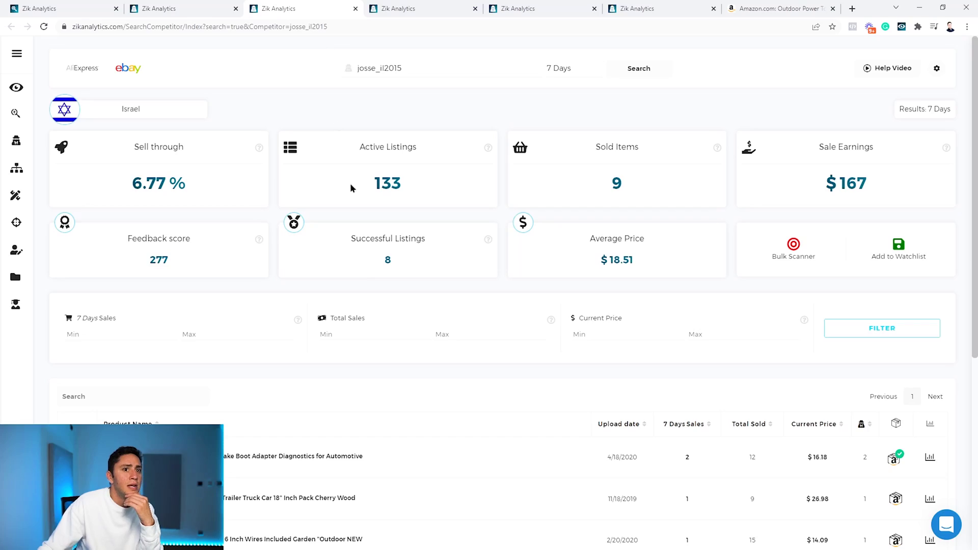
pyautogui.click(579, 72)
pyautogui.click(579, 90)
pyautogui.click(633, 75)
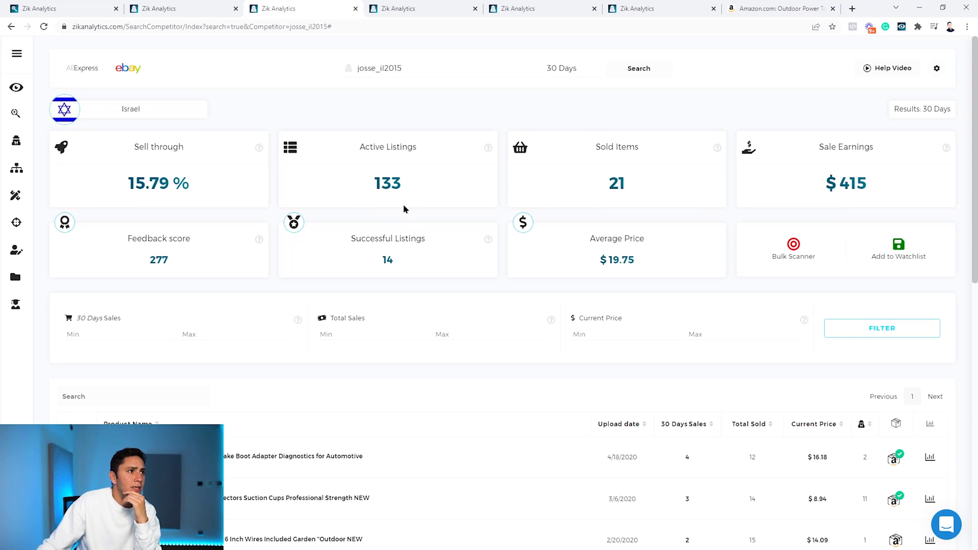
pyautogui.moveTo(375, 184); pyautogui.dragTo(408, 190)
pyautogui.click(426, 203)
pyautogui.moveTo(380, 266); pyautogui.dragTo(409, 273)
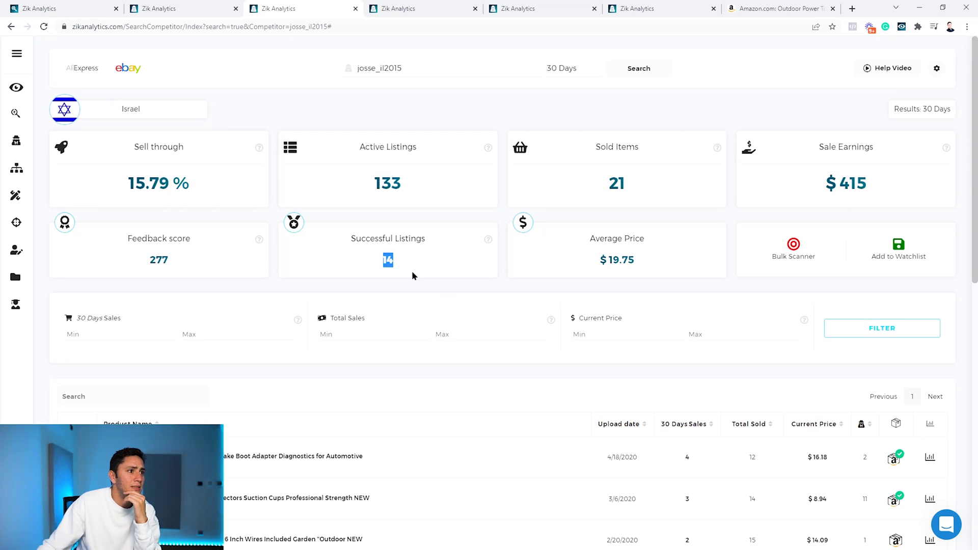
pyautogui.moveTo(121, 185); pyautogui.dragTo(184, 187)
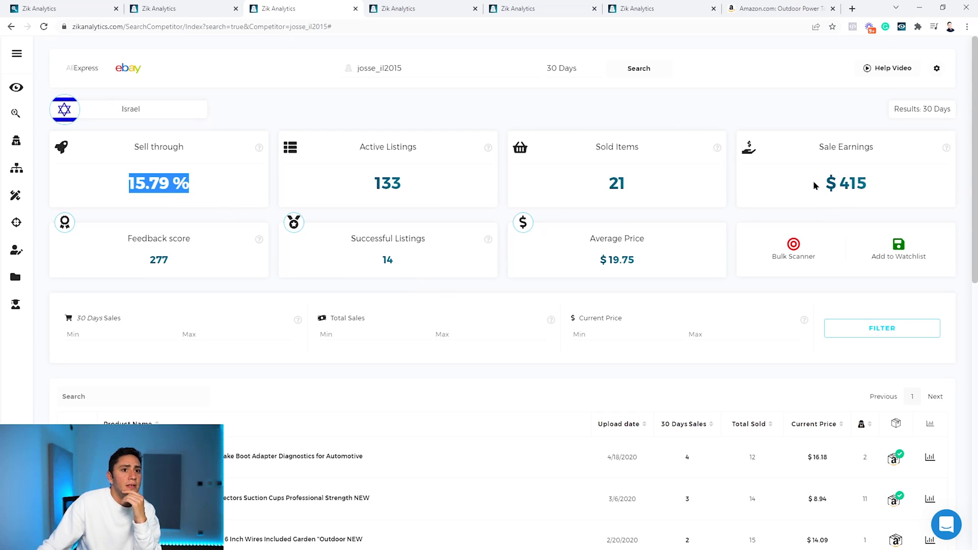
pyautogui.moveTo(155, 268); pyautogui.dragTo(176, 270)
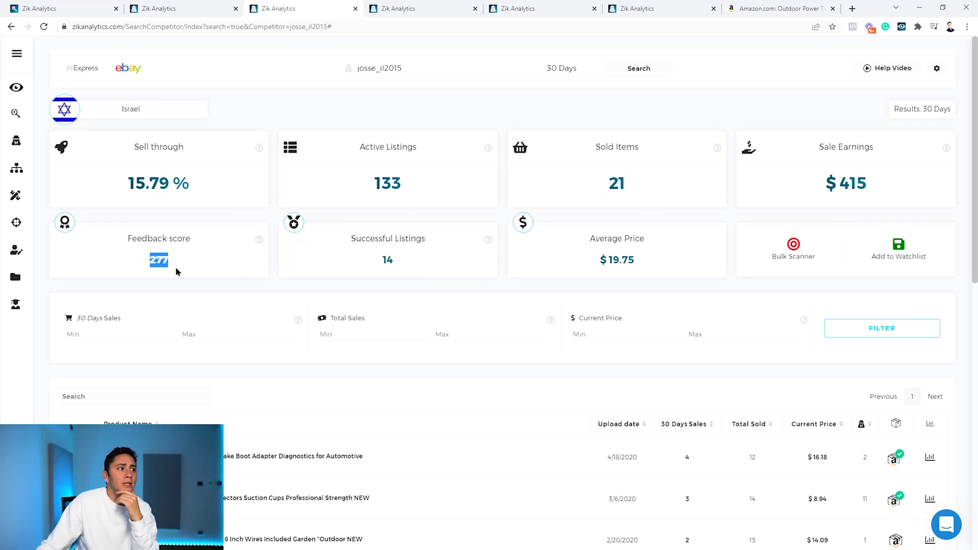
pyautogui.scroll(-2, 236, 274)
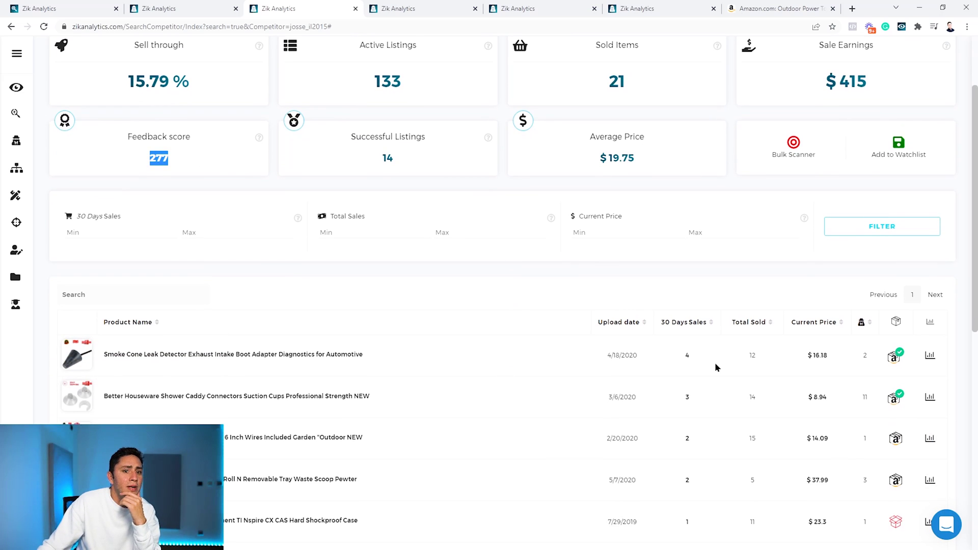
pyautogui.scroll(-2, 680, 306)
pyautogui.scroll(4, 681, 334)
pyautogui.click(567, 69)
pyautogui.click(572, 138)
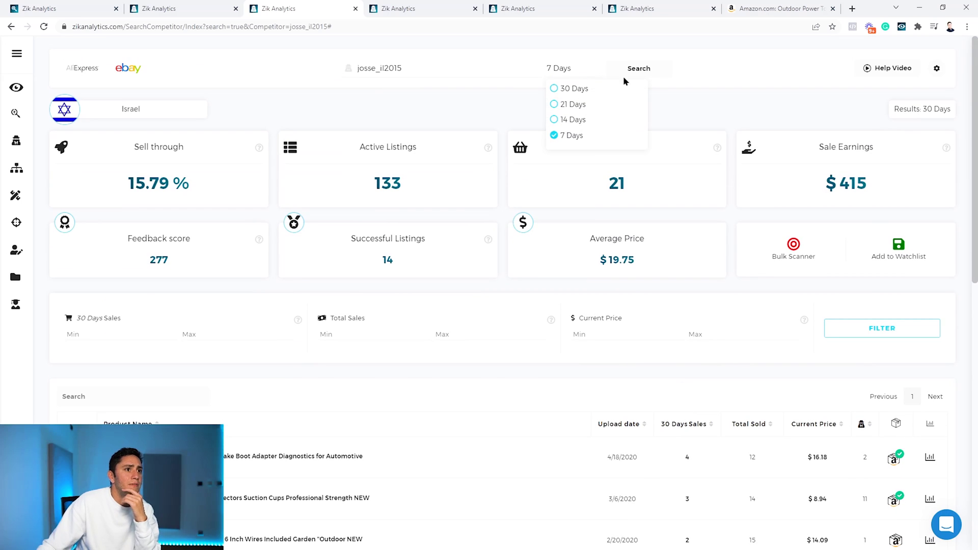
pyautogui.click(630, 74)
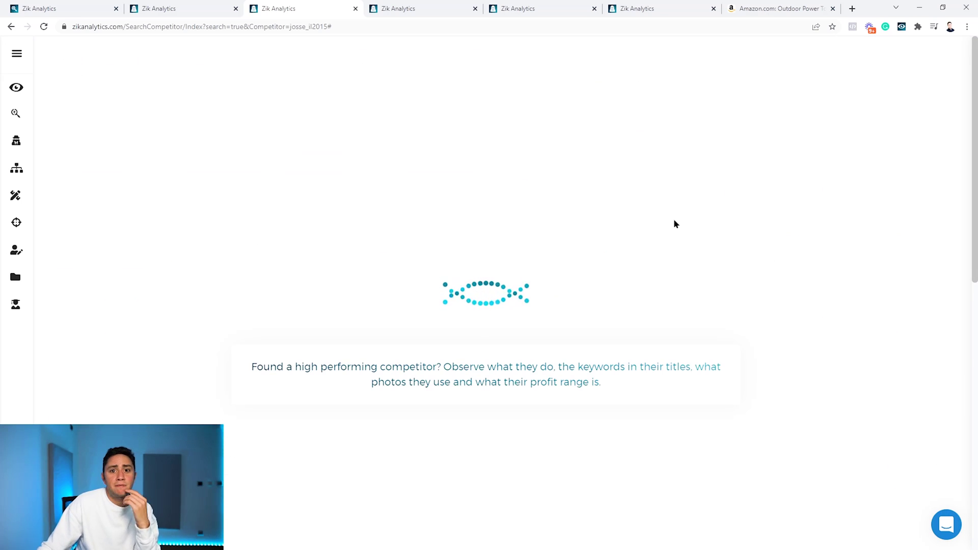
pyautogui.scroll(-2, 679, 224)
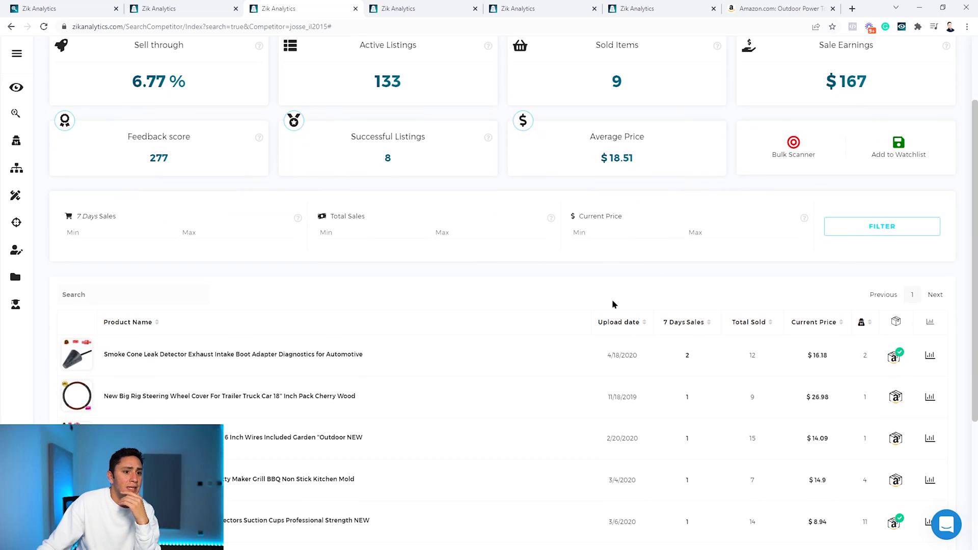
pyautogui.moveTo(79, 356)
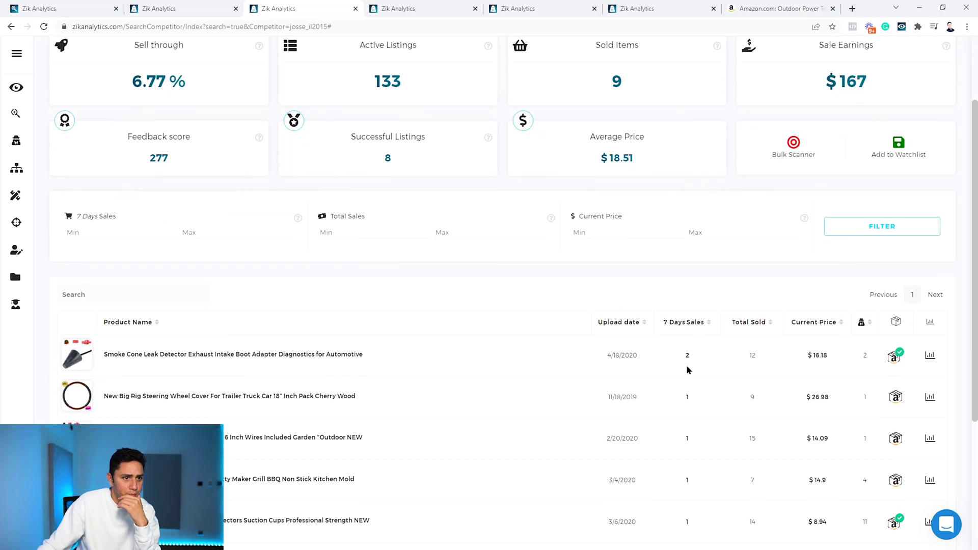
pyautogui.moveTo(685, 361); pyautogui.dragTo(693, 361)
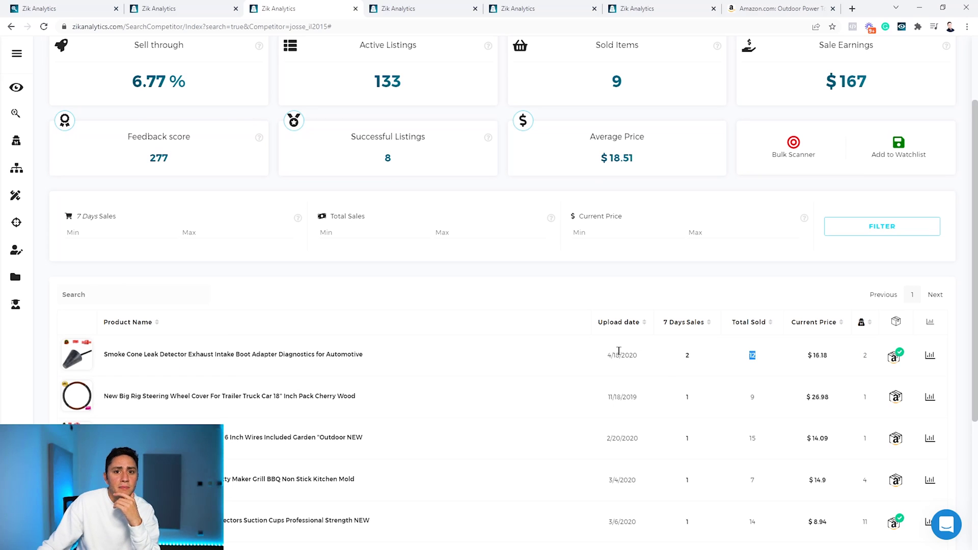
pyautogui.scroll(-1, 837, 368)
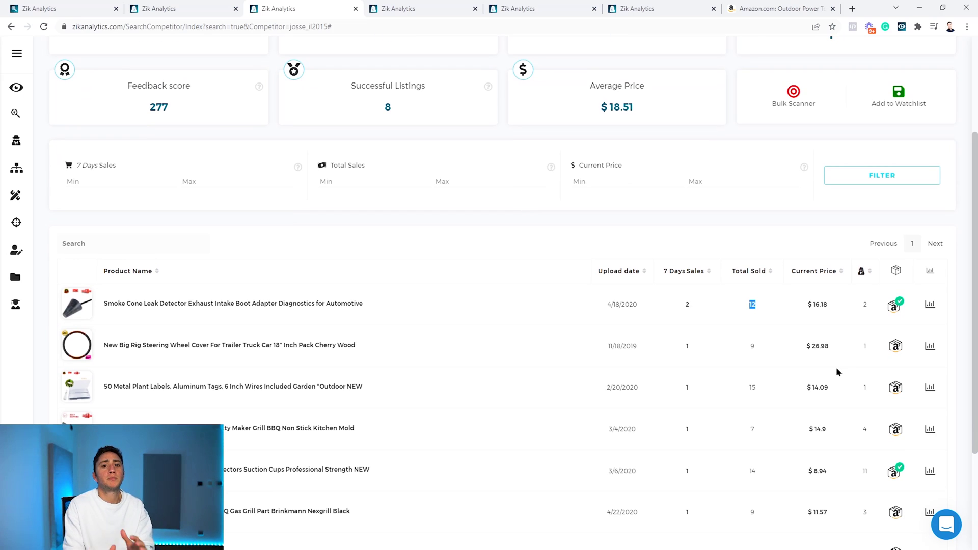
pyautogui.click(897, 316)
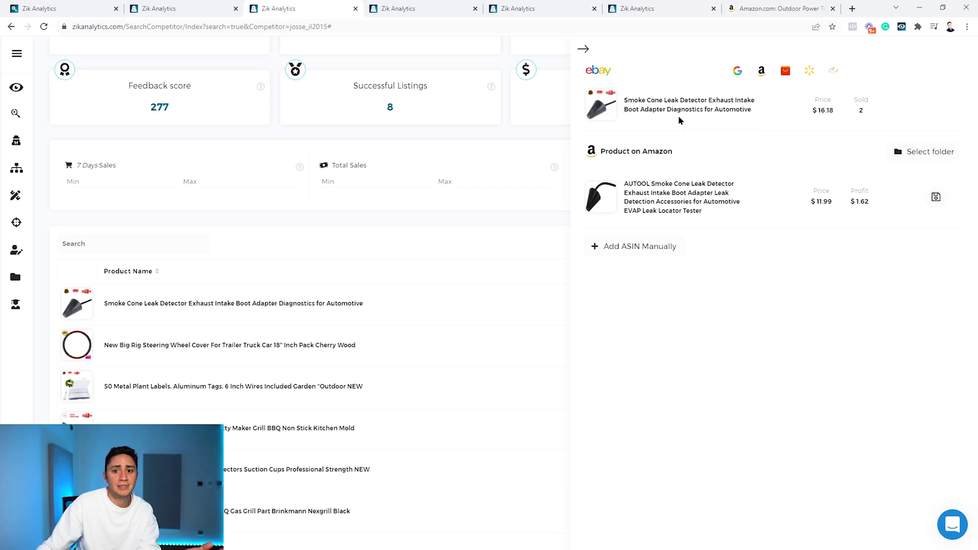
pyautogui.click(583, 50)
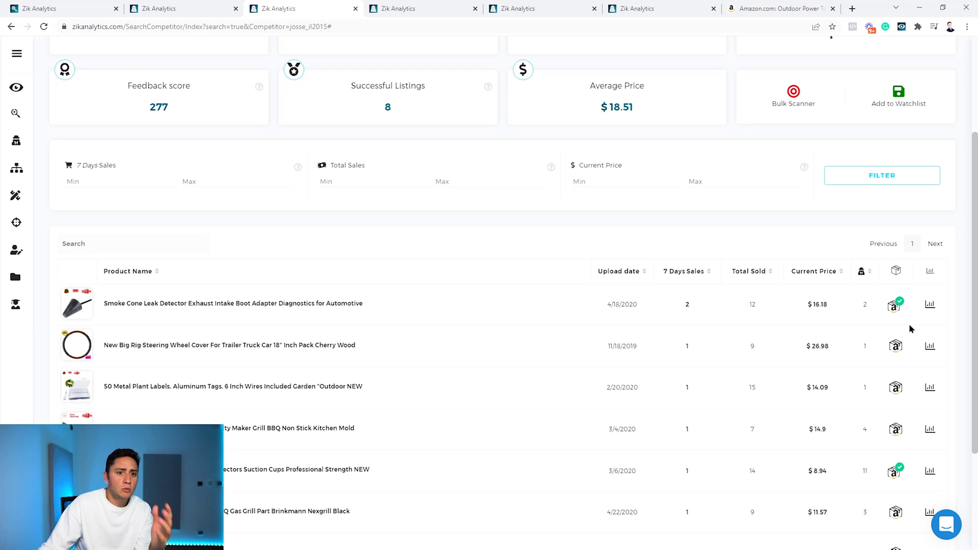
pyautogui.scroll(3, 804, 368)
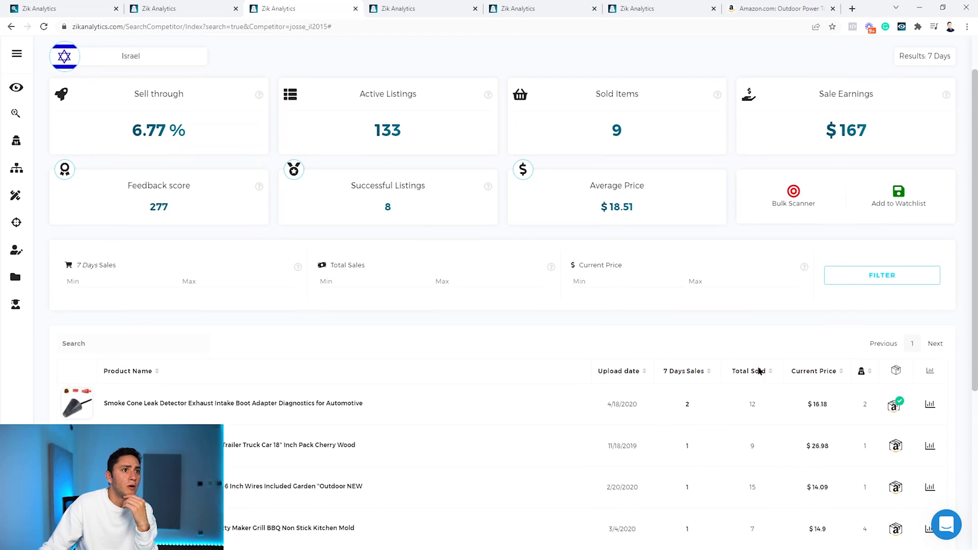
pyautogui.click(408, 7)
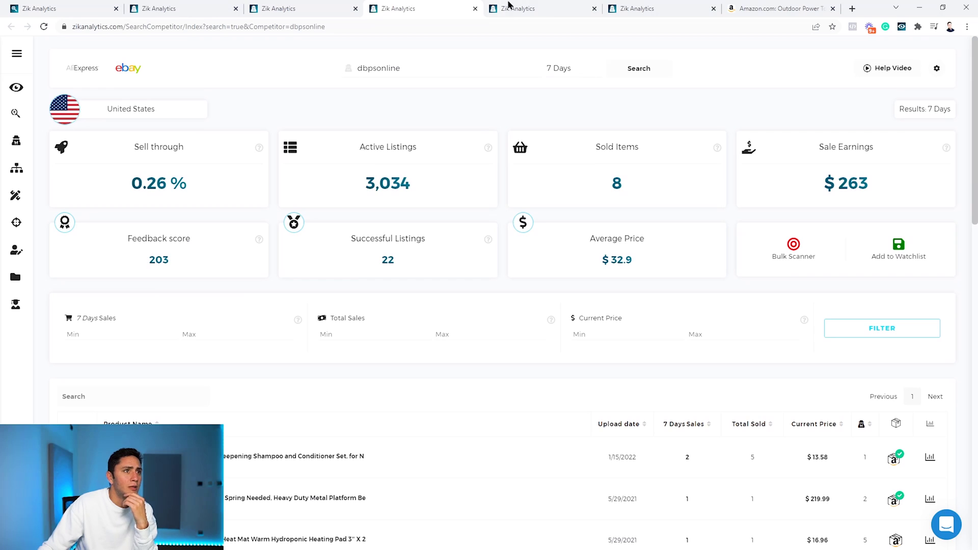
pyautogui.click(529, 8)
pyautogui.click(642, 7)
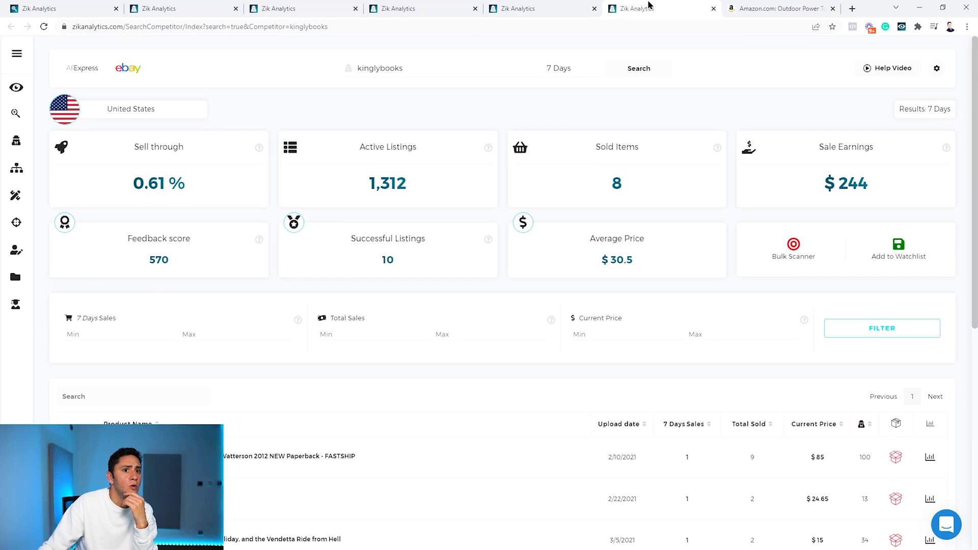
pyautogui.click(563, 6)
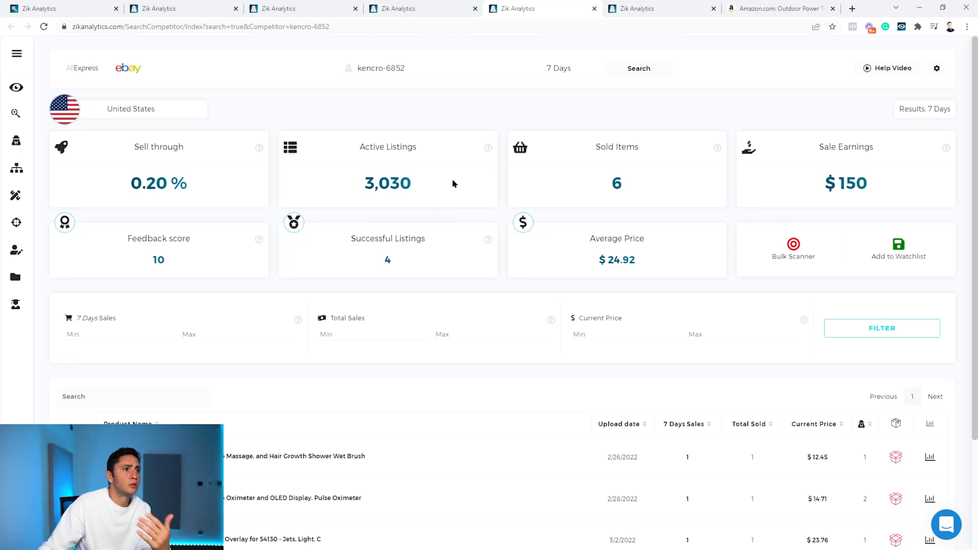
pyautogui.click(429, 10)
pyautogui.click(318, 5)
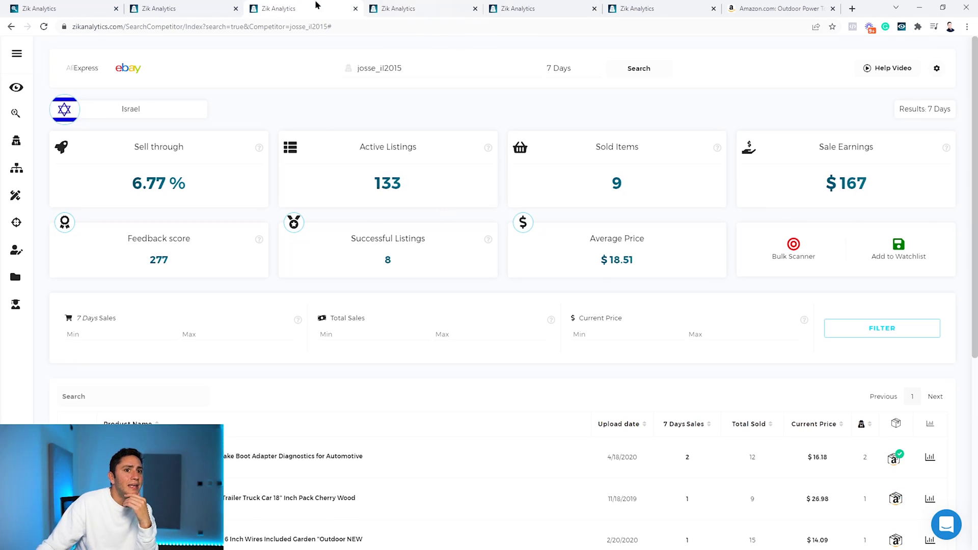
pyautogui.scroll(-5, 427, 156)
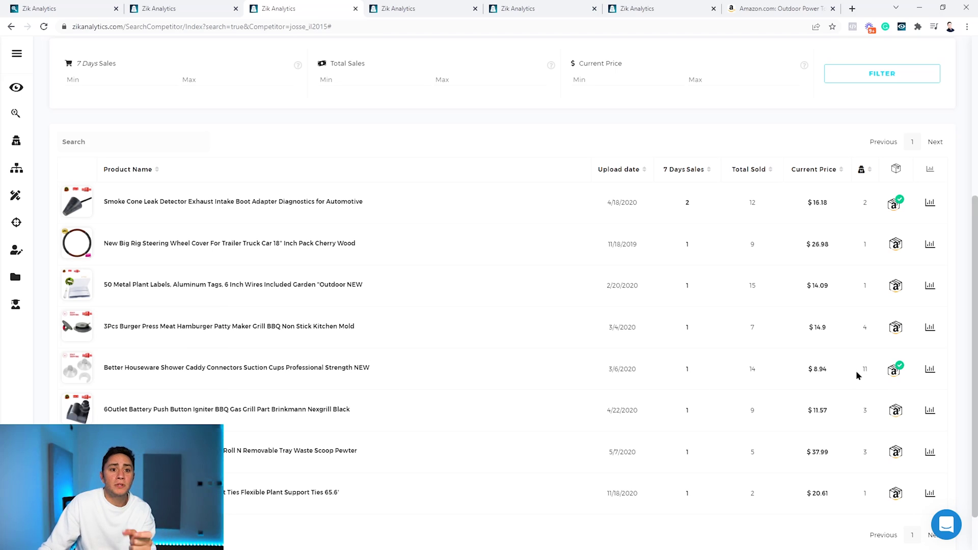
# - Check the Shower Caddy row's 11 figure, then scan its title across eBay sellers in Product Analyzer
pyautogui.moveTo(856, 375); pyautogui.dragTo(878, 375)
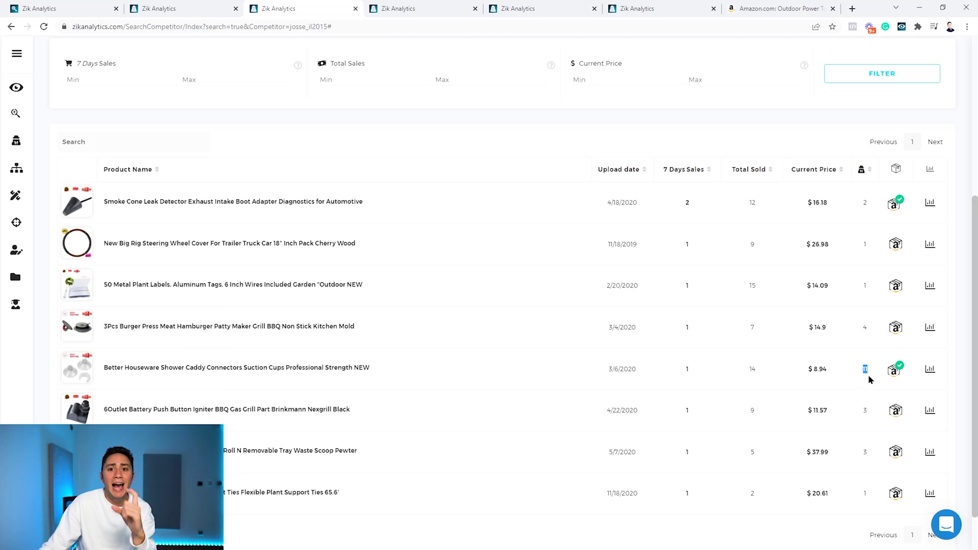
pyautogui.click(869, 386)
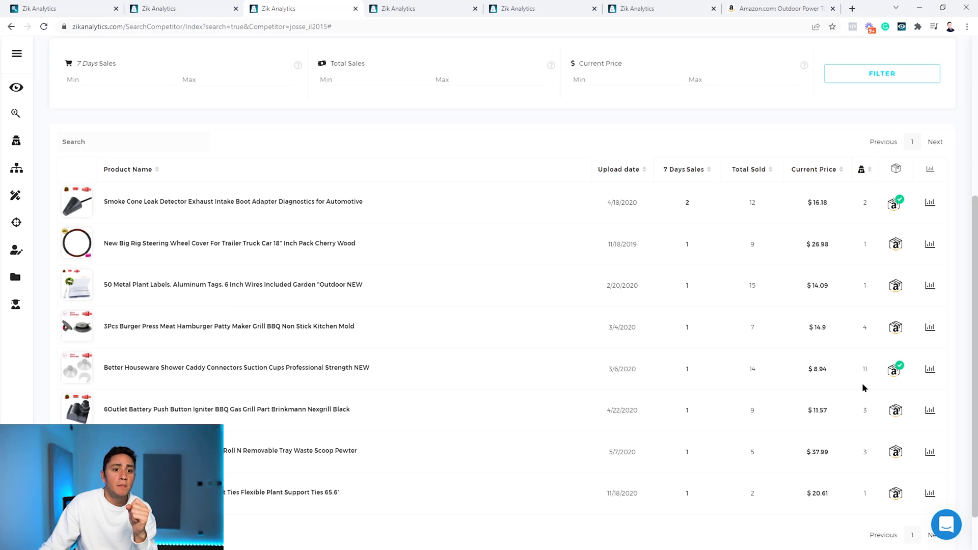
pyautogui.doubleClick(865, 370)
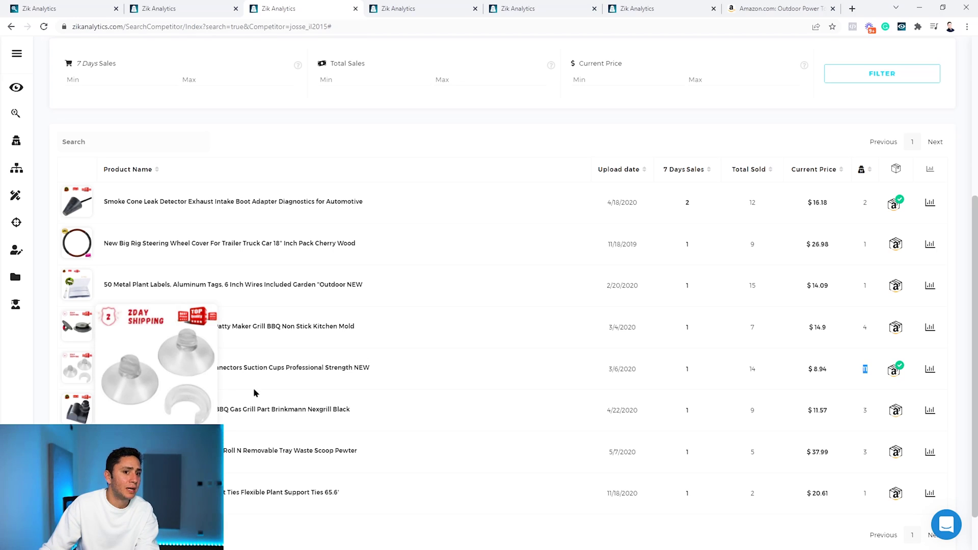
pyautogui.click(873, 377)
pyautogui.click(940, 371)
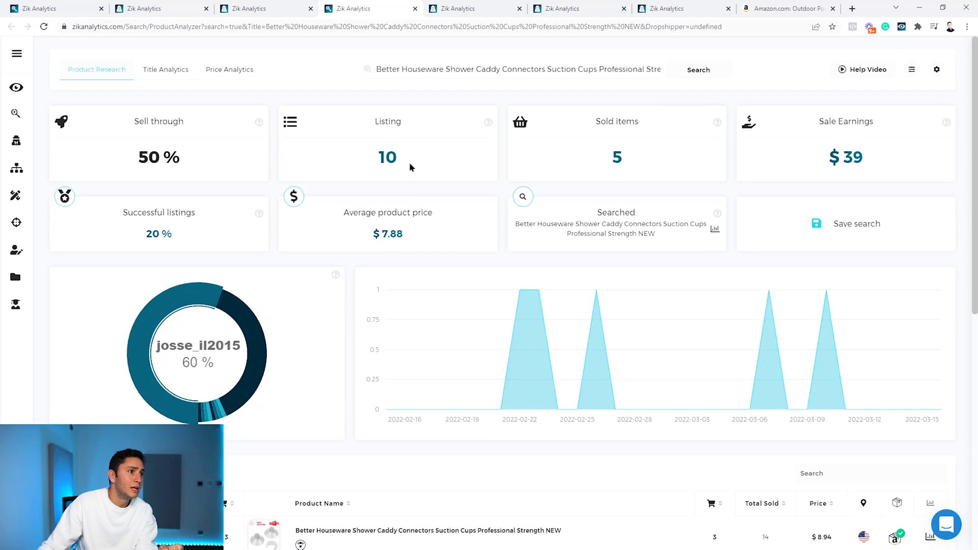
# - Scan the Egypt-based shower caddy seller and view its results: 8,438 listings, 288 sold
pyautogui.doubleClick(390, 157)
pyautogui.scroll(-3, 393, 191)
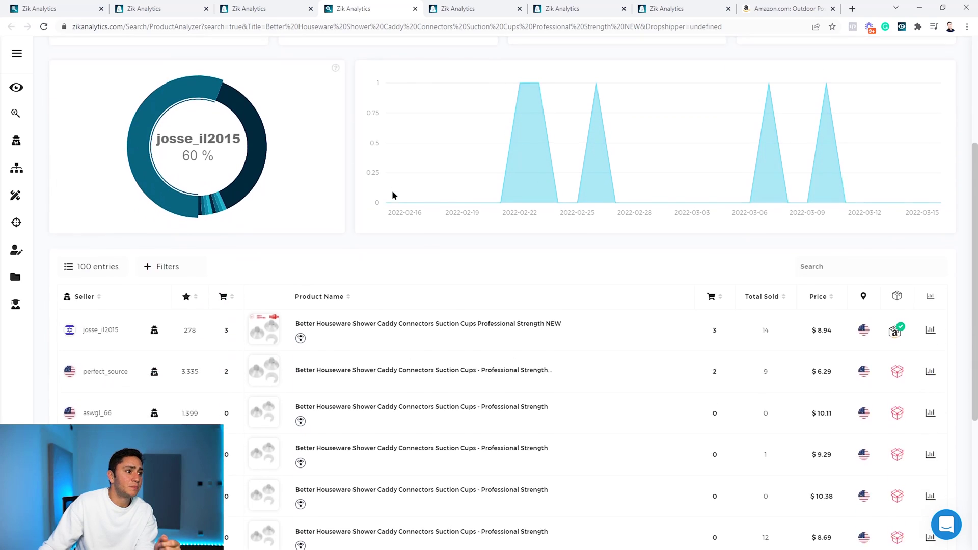
pyautogui.scroll(-3, 392, 195)
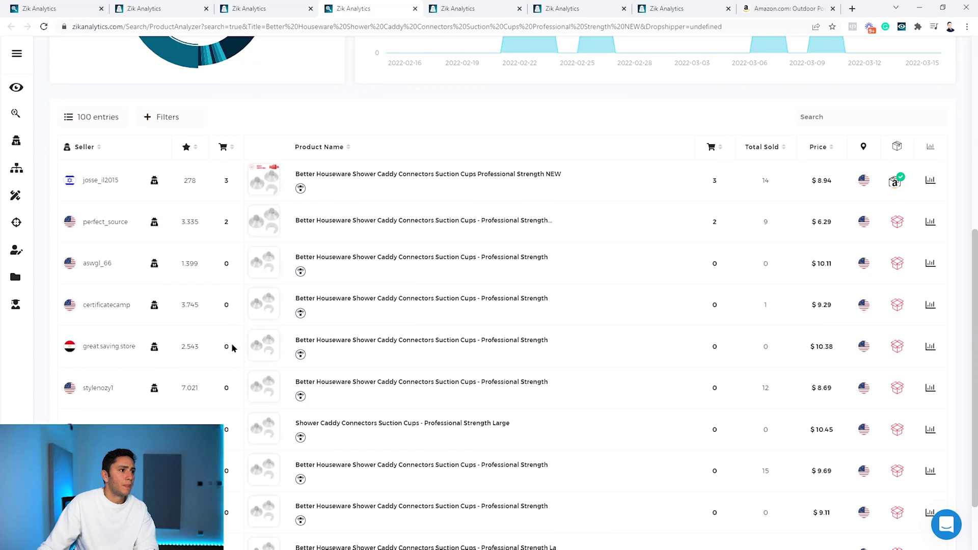
pyautogui.scroll(-2, 230, 229)
pyautogui.click(155, 271)
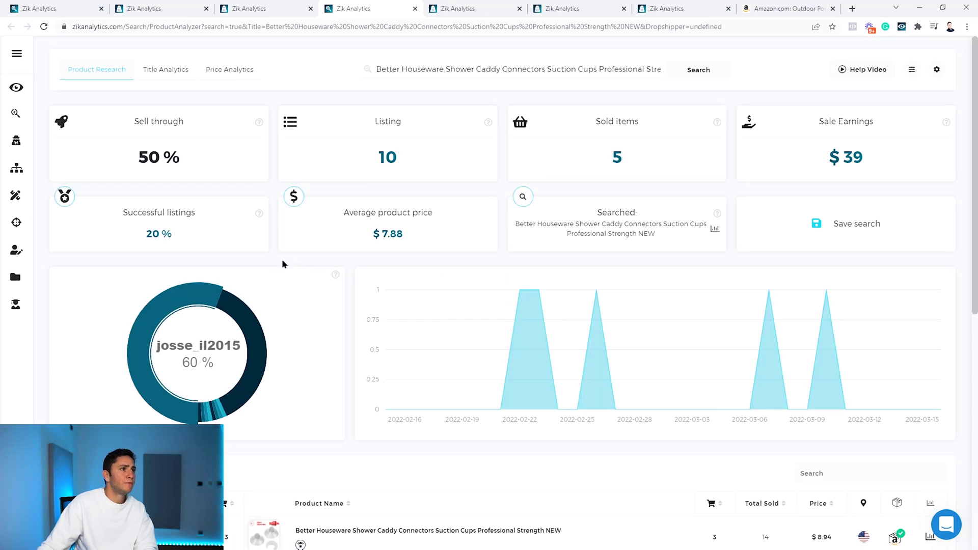
pyautogui.scroll(-7, 258, 288)
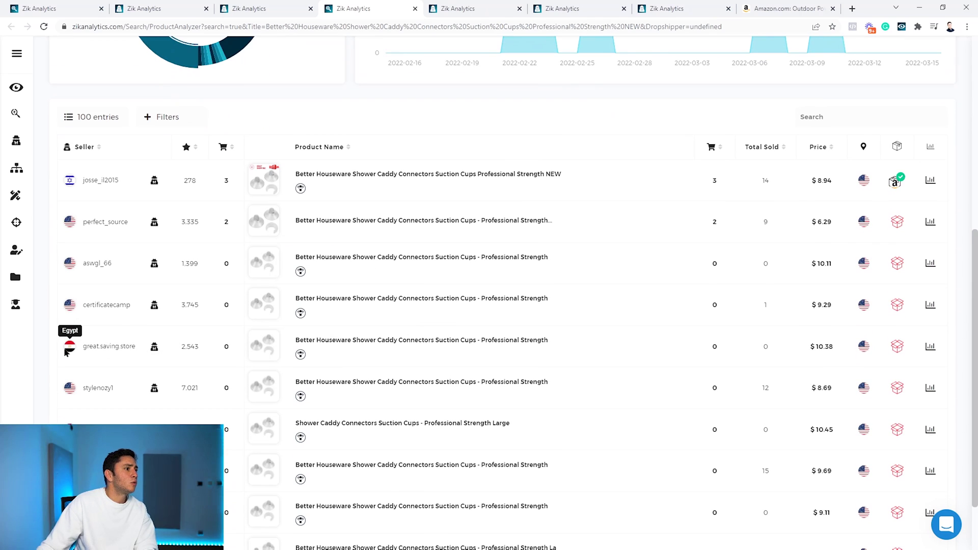
pyautogui.click(155, 352)
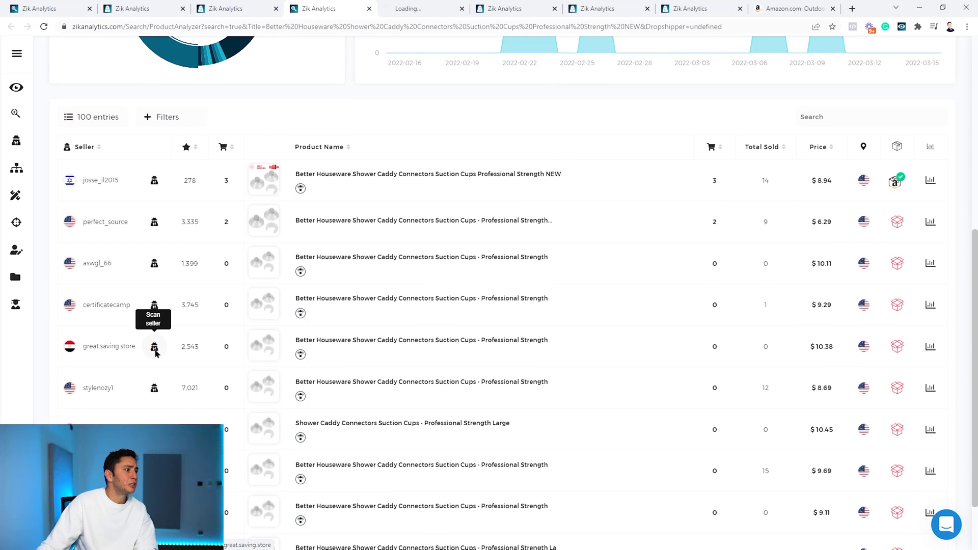
pyautogui.click(414, 7)
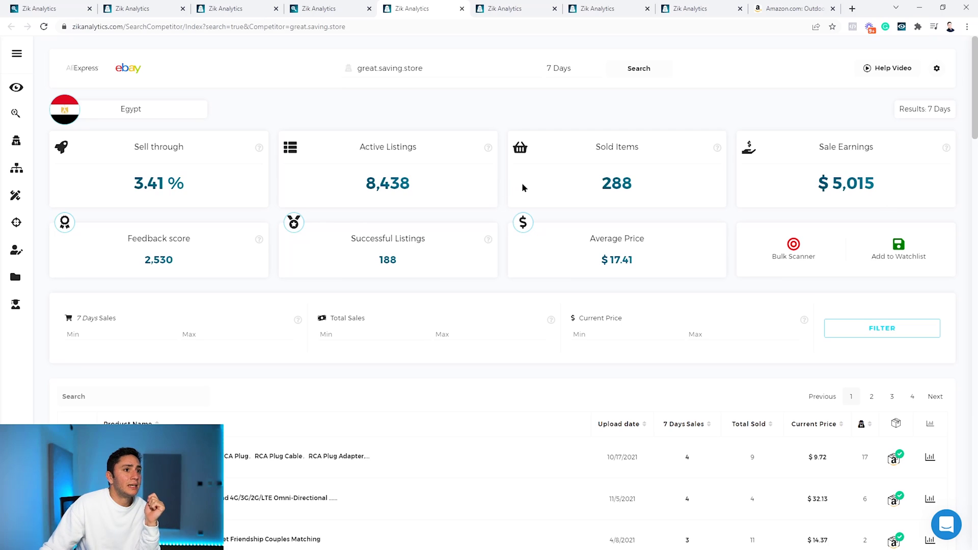
# - Rerun the seller scan over 30 Days: 881 sold, $14,894 earnings, 10.44% sell-through
pyautogui.click(561, 74)
pyautogui.click(573, 88)
pyautogui.click(632, 71)
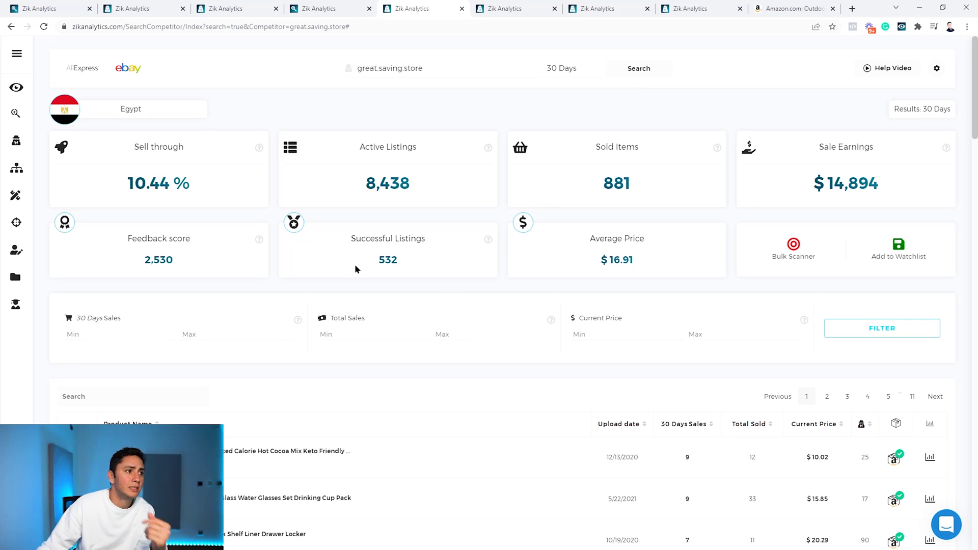
# - Check the Amazon match for the Swiss Miss cocoa mix row, then close the panel
pyautogui.scroll(-5, 432, 264)
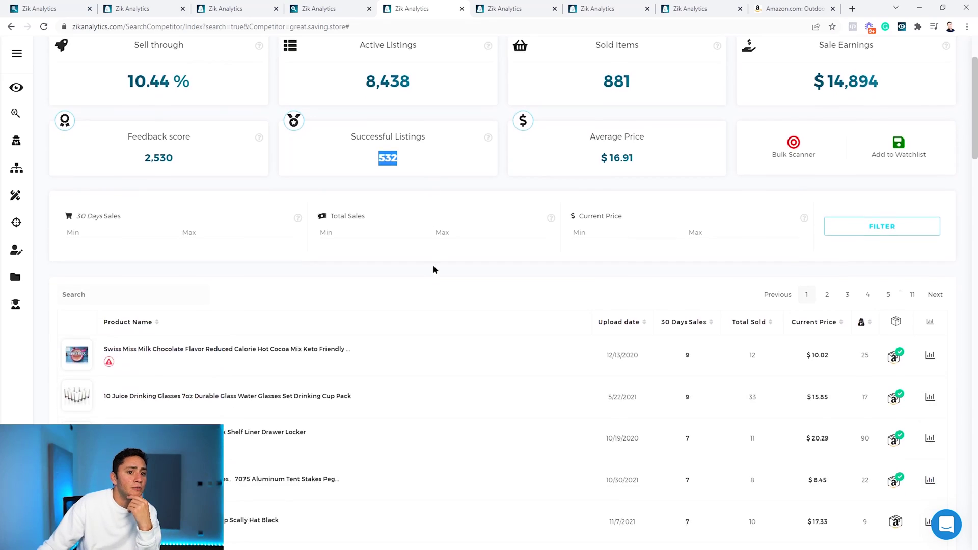
pyautogui.moveTo(73, 198)
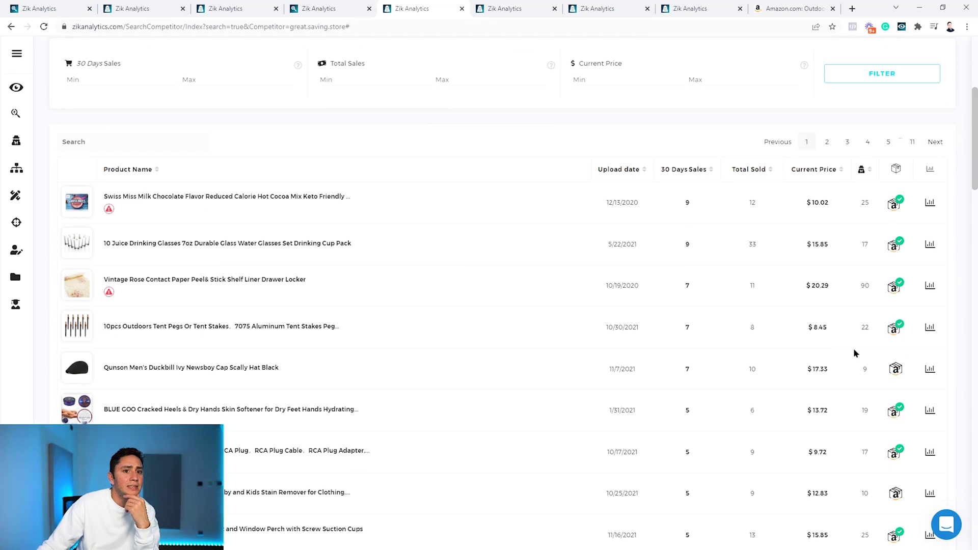
pyautogui.scroll(-8, 647, 381)
pyautogui.scroll(7, 662, 377)
pyautogui.scroll(2, 713, 356)
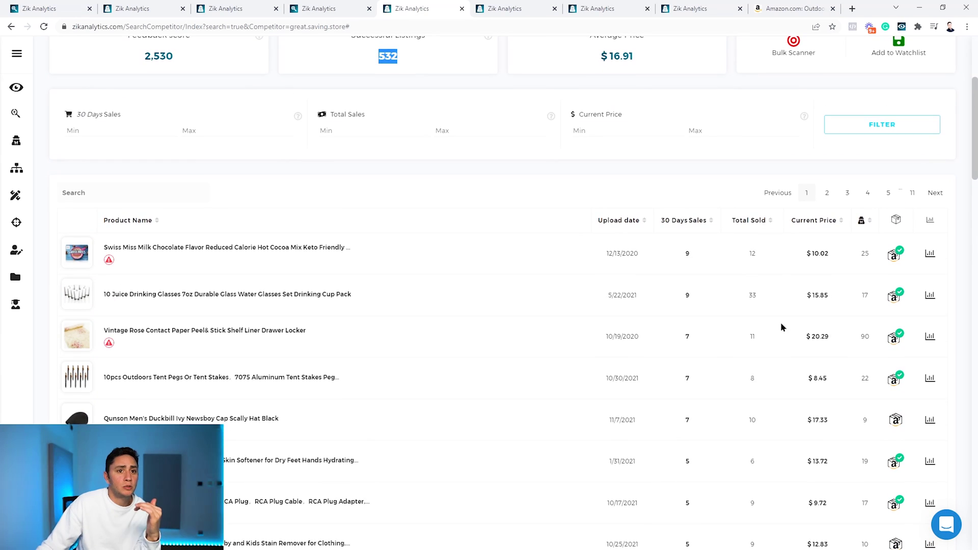
pyautogui.click(895, 255)
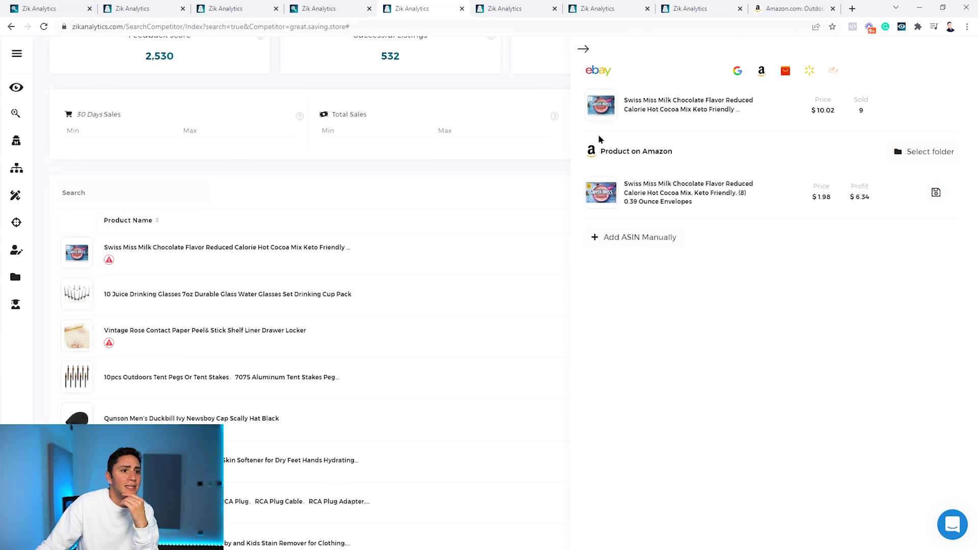
pyautogui.moveTo(606, 105)
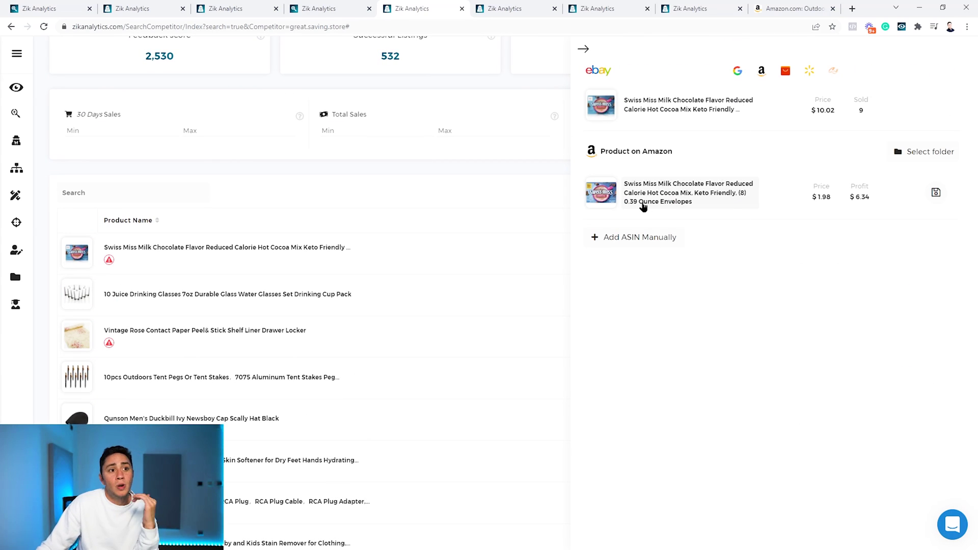
pyautogui.click(583, 49)
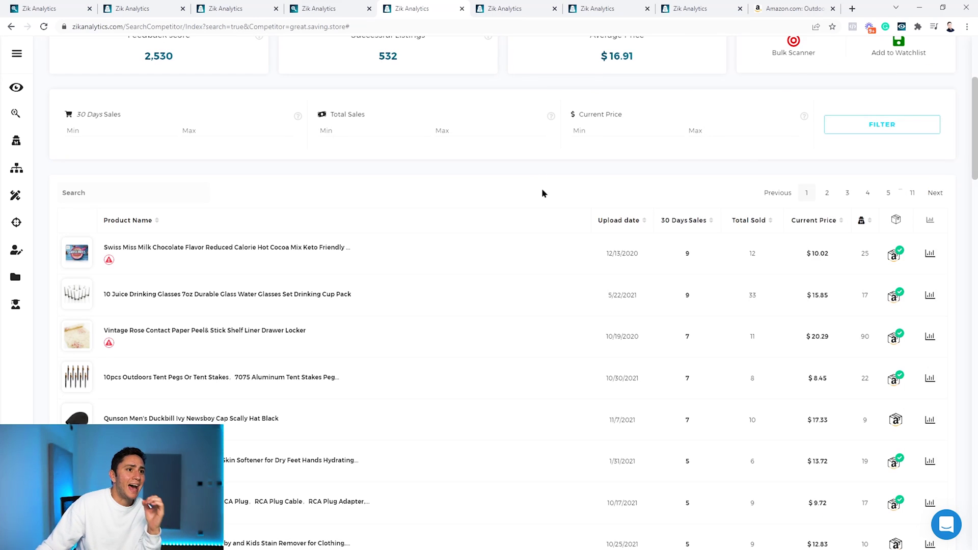
pyautogui.scroll(3, 541, 193)
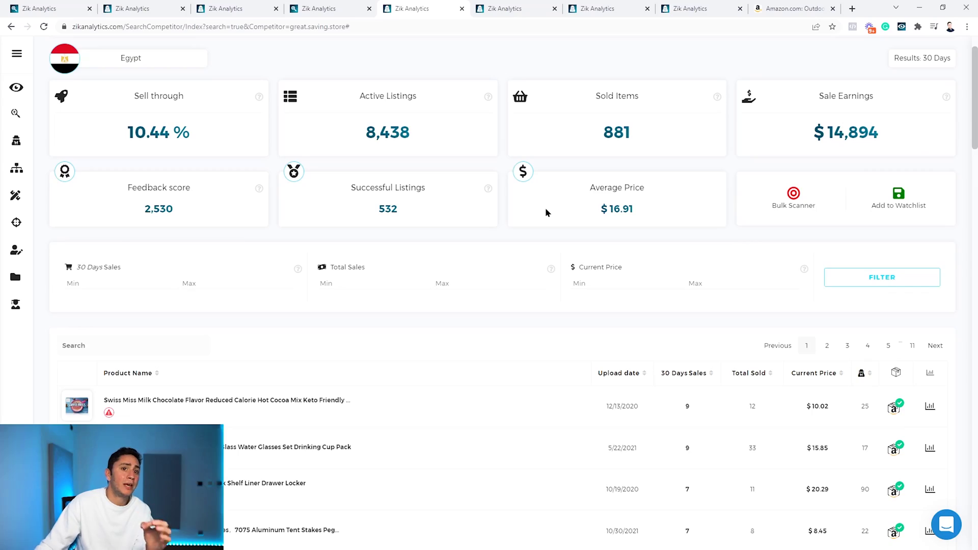
pyautogui.scroll(-4, 573, 237)
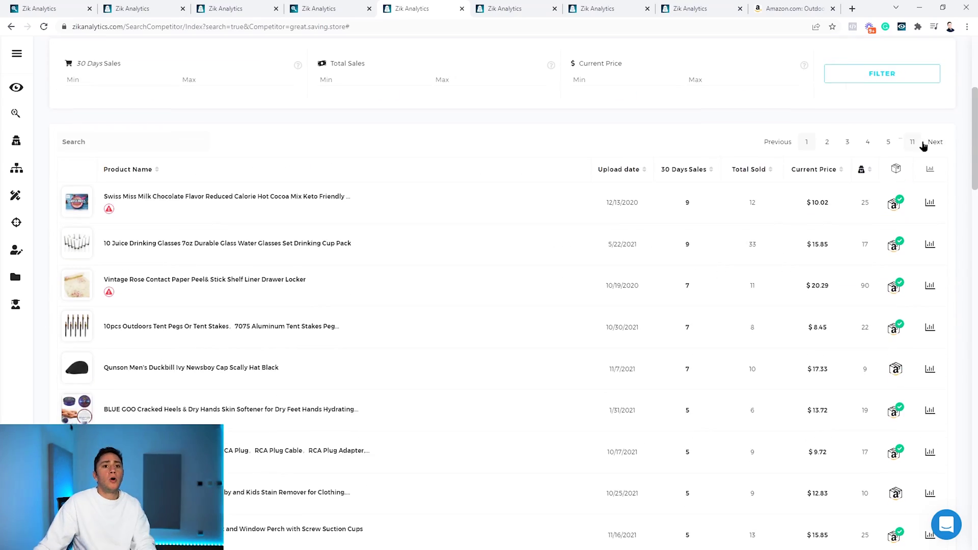
pyautogui.moveTo(972, 144); pyautogui.dragTo(963, 83)
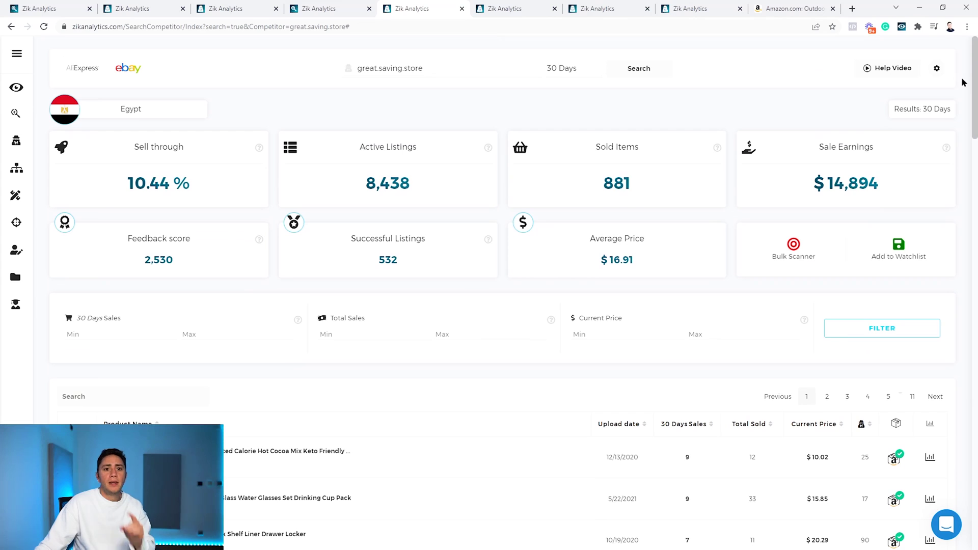
# - Bulk-scan great.saving.store so it heads Scanned Sellers with 8438 listings and 881 sold
pyautogui.click(792, 255)
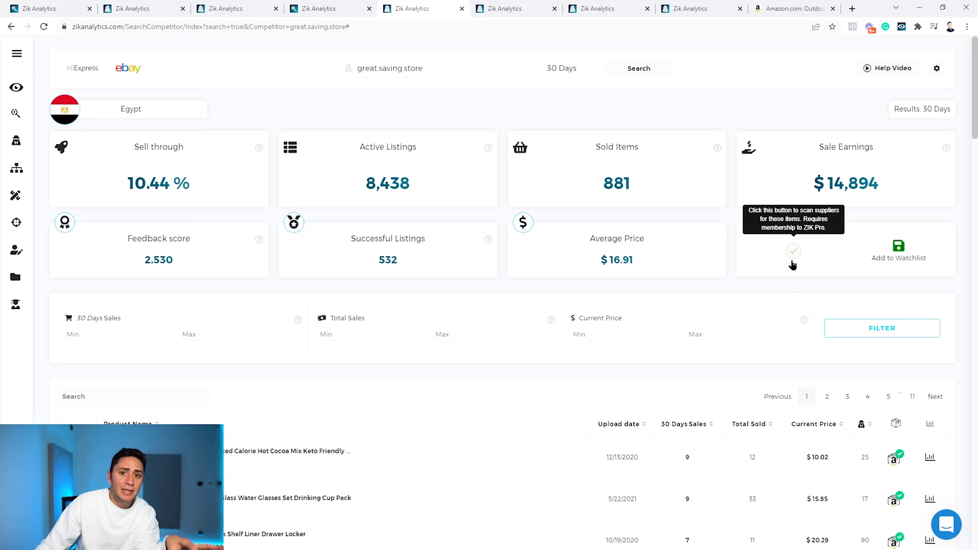
pyautogui.click(794, 255)
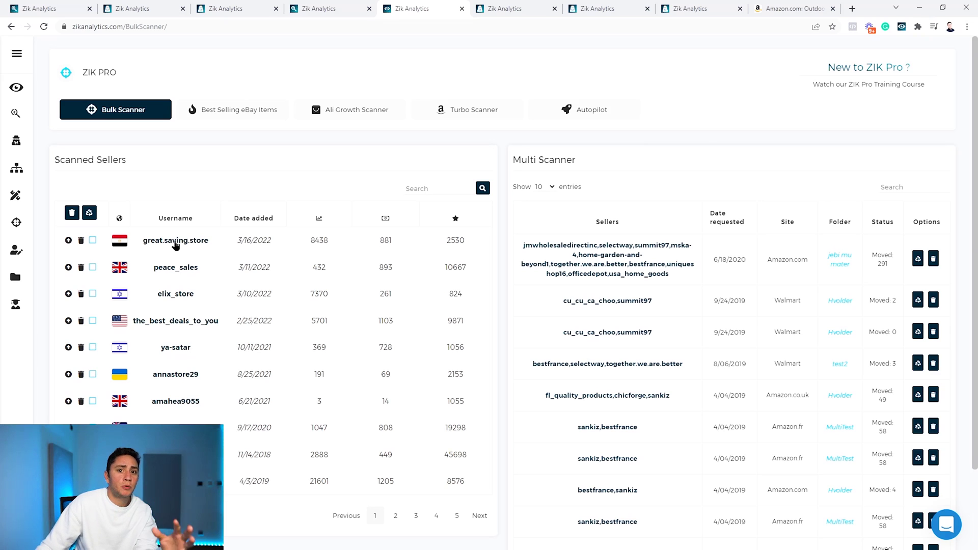
# - Review great.saving.store's matched items, topped by Wallniture SPORTA with $23.71 profit
pyautogui.click(176, 243)
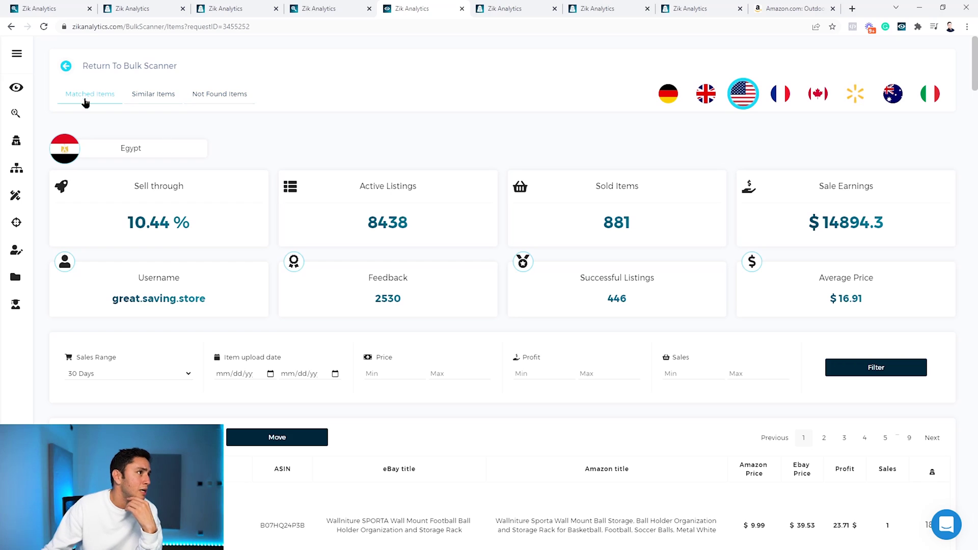
pyautogui.scroll(-8, 264, 127)
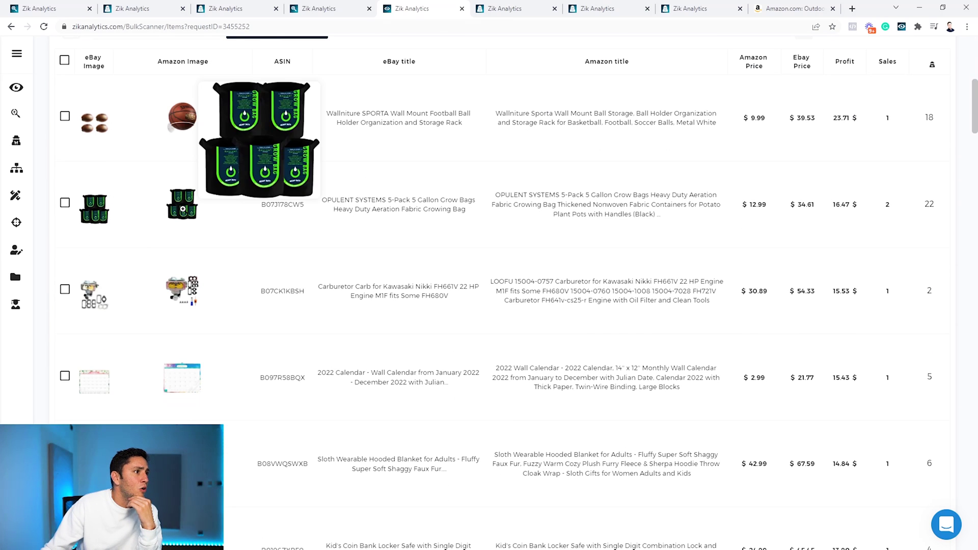
pyautogui.scroll(2, 234, 293)
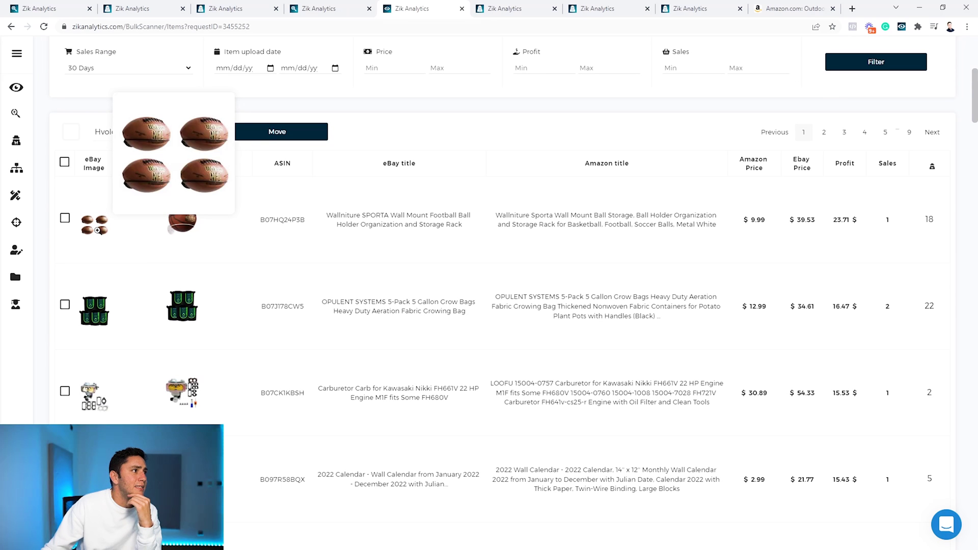
pyautogui.moveTo(175, 320)
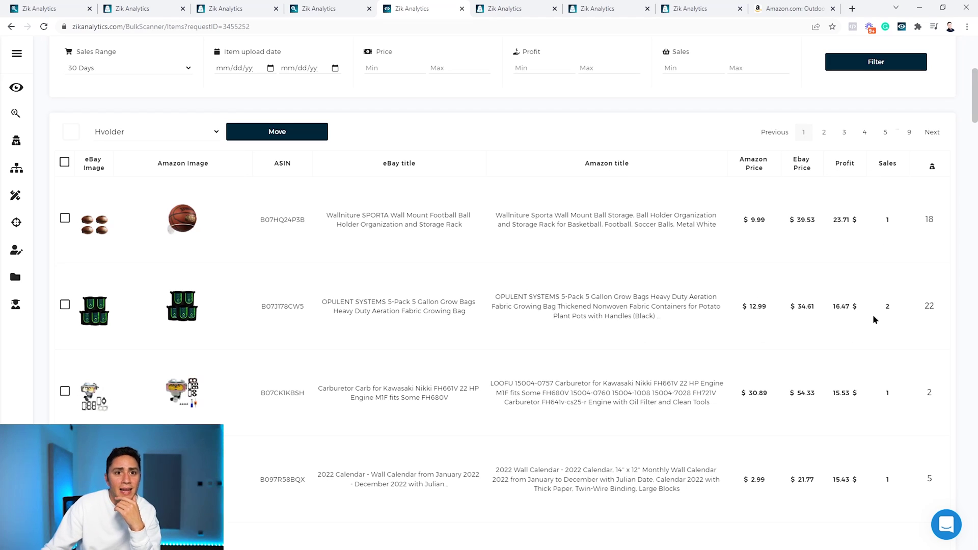
pyautogui.scroll(4, 513, 321)
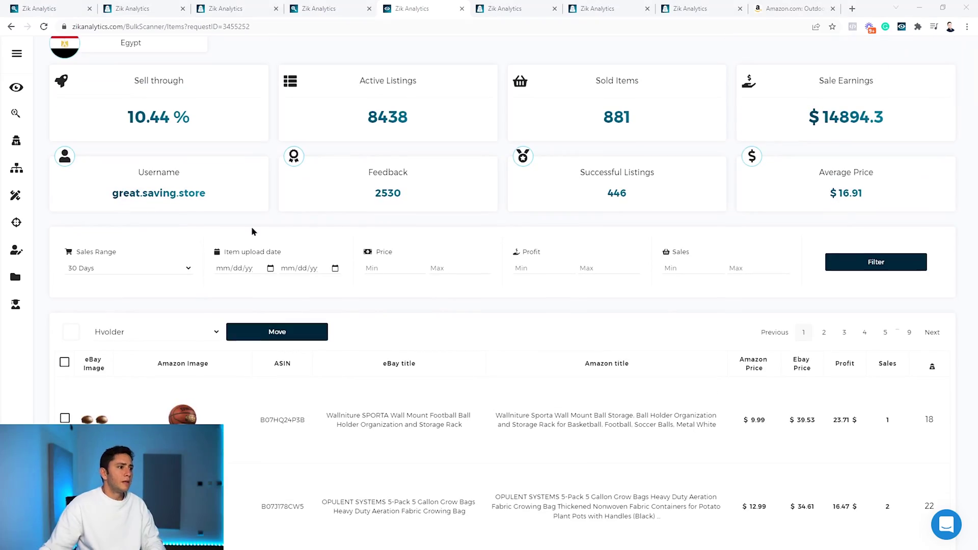
pyautogui.scroll(-3, 97, 390)
pyautogui.scroll(-18, 96, 386)
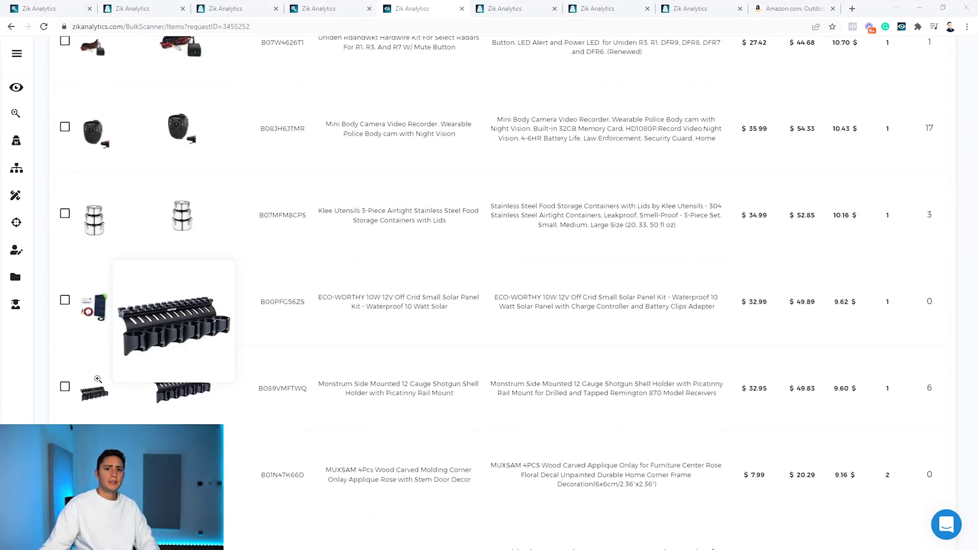
pyautogui.scroll(-3, 98, 380)
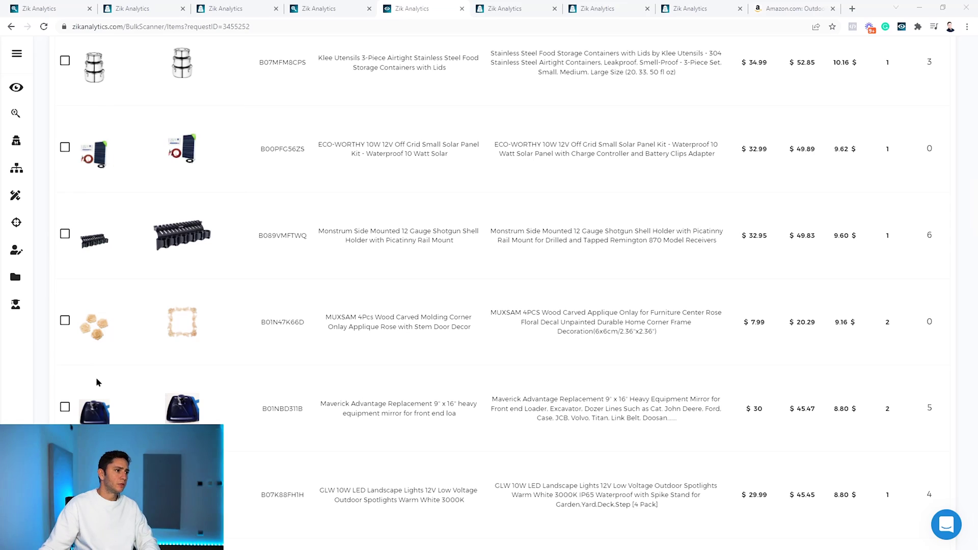
pyautogui.scroll(2, 98, 382)
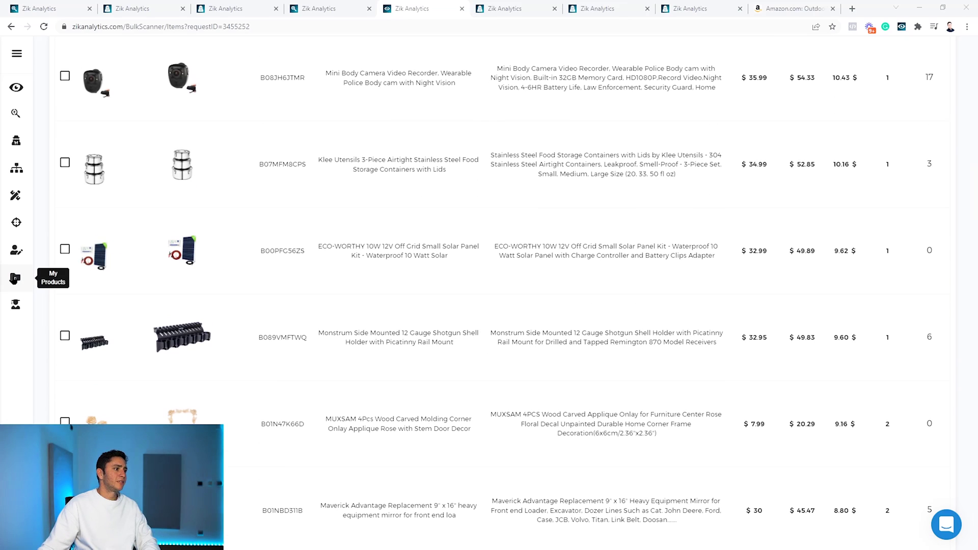
pyautogui.scroll(20, 120, 349)
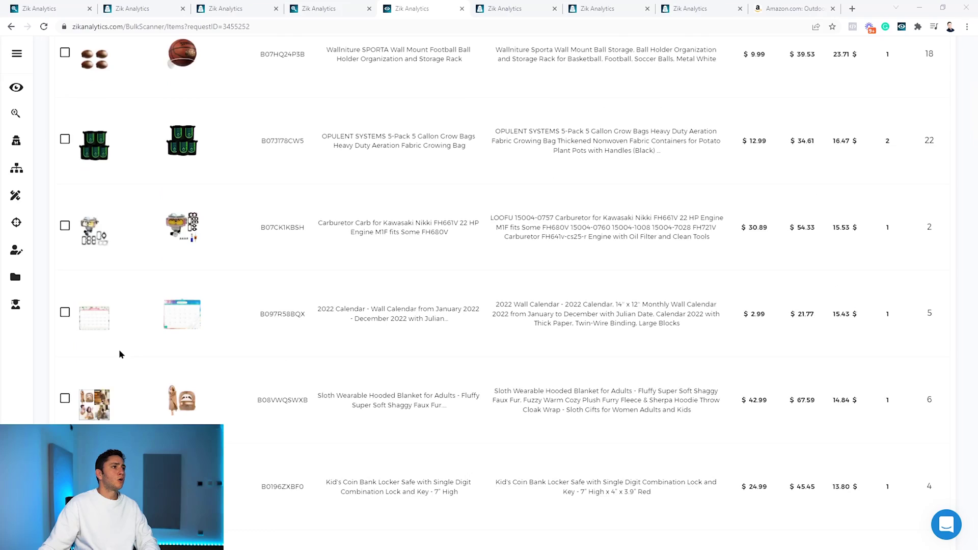
pyautogui.scroll(4, 118, 348)
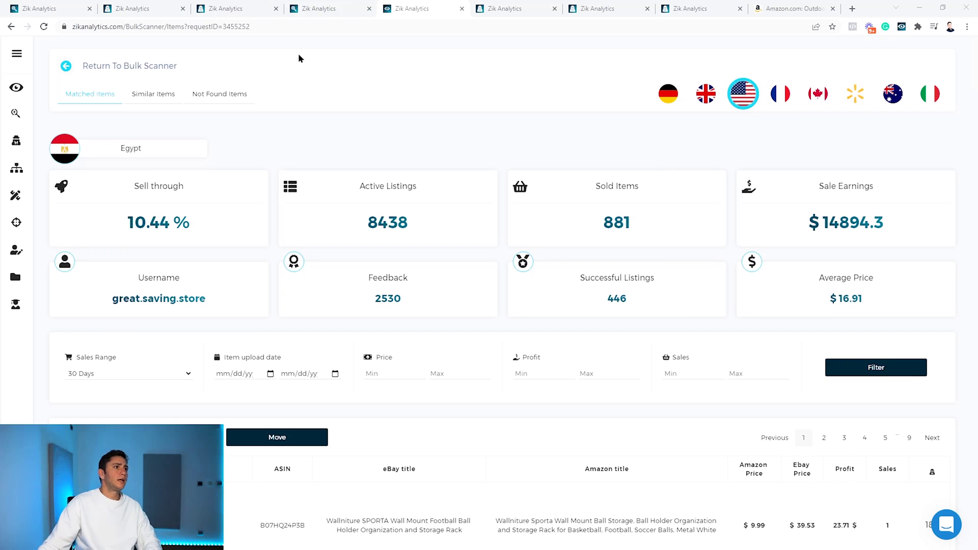
# - Compare the Product Analyzer results with Amazon best sellers, selecting the Sun Joe pressure washer title
pyautogui.click(317, 6)
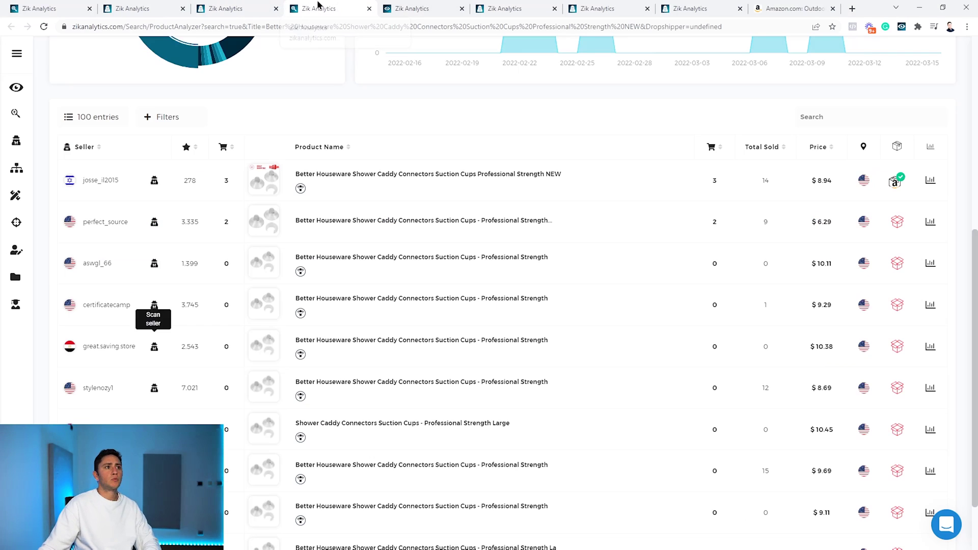
pyautogui.click(785, 8)
pyautogui.moveTo(209, 315); pyautogui.dragTo(267, 337)
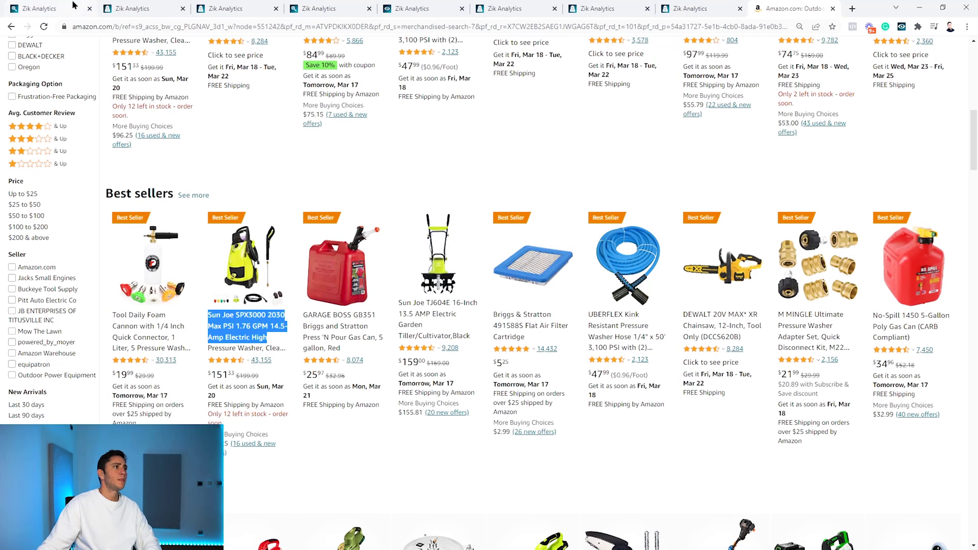
pyautogui.click(317, 6)
pyautogui.scroll(8, 146, 161)
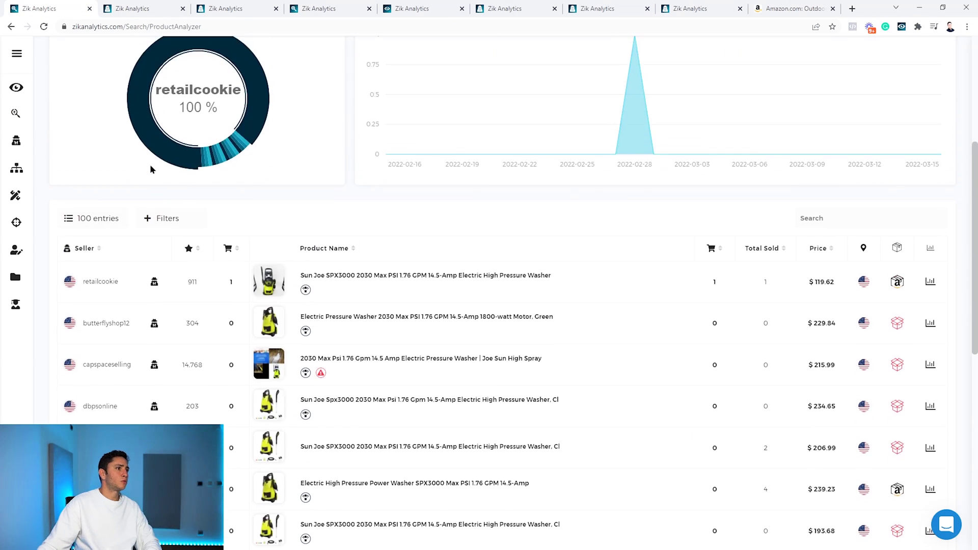
pyautogui.moveTo(622, 72); pyautogui.dragTo(445, 76)
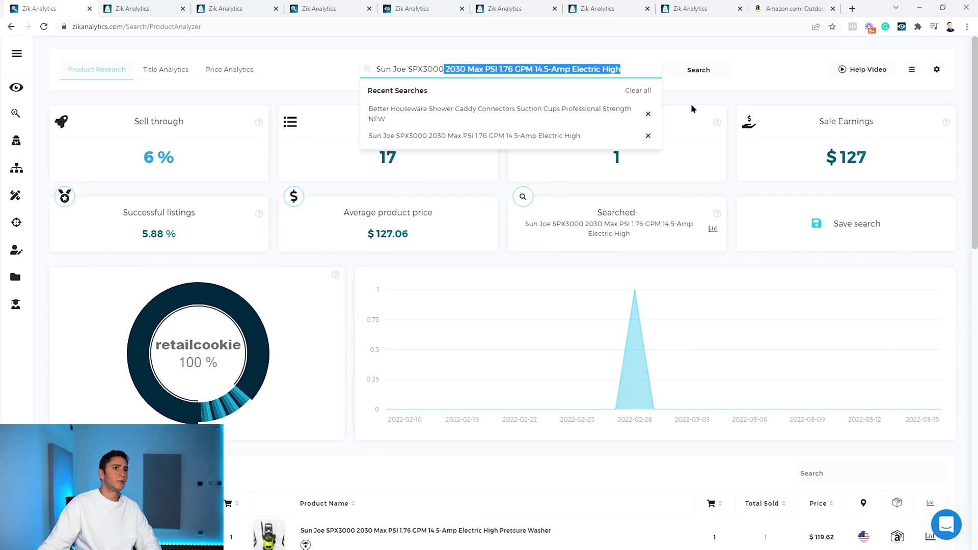
pyautogui.click(664, 120)
pyautogui.scroll(-6, 515, 190)
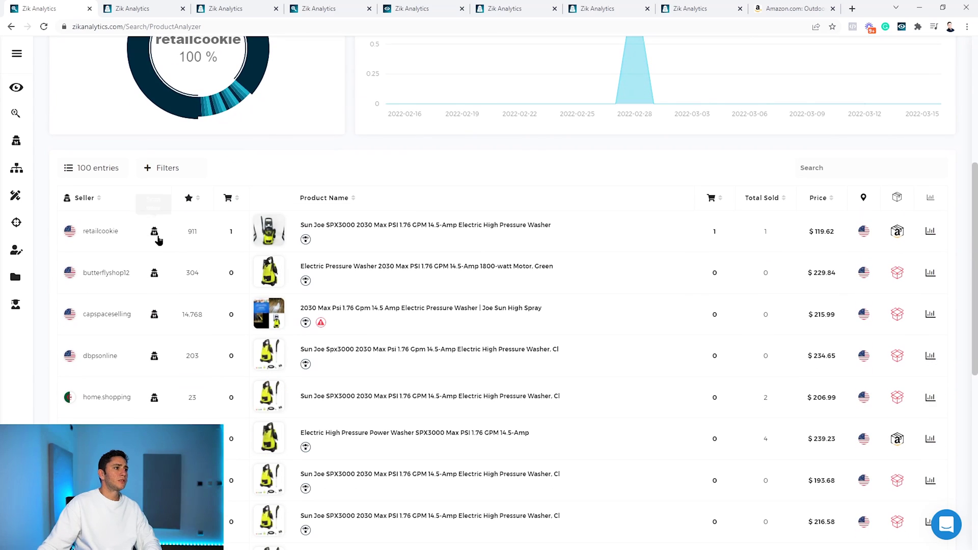
# - Review butterflyshop12 and josse_il2015's pages, ending on dbpsonline's competitor research page
pyautogui.click(167, 5)
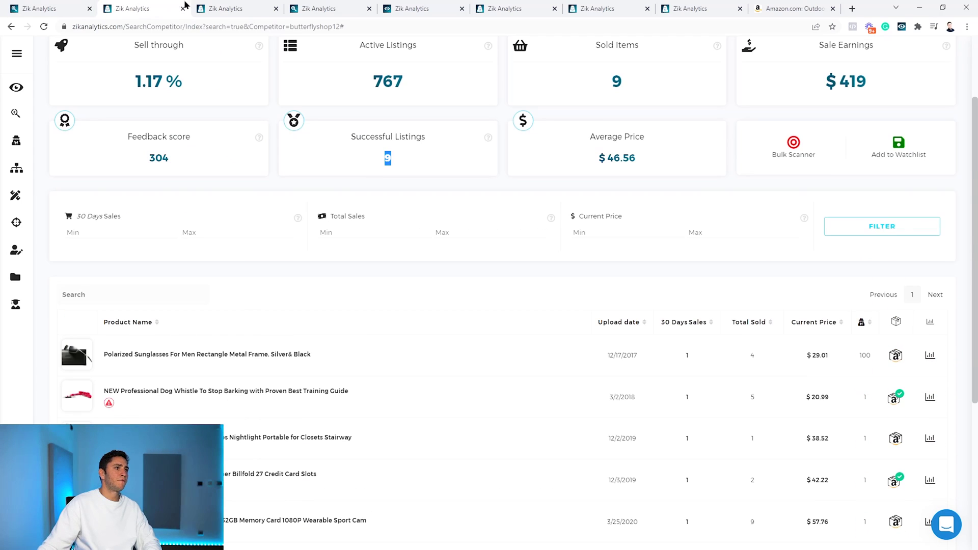
pyautogui.click(214, 6)
pyautogui.moveTo(80, 370)
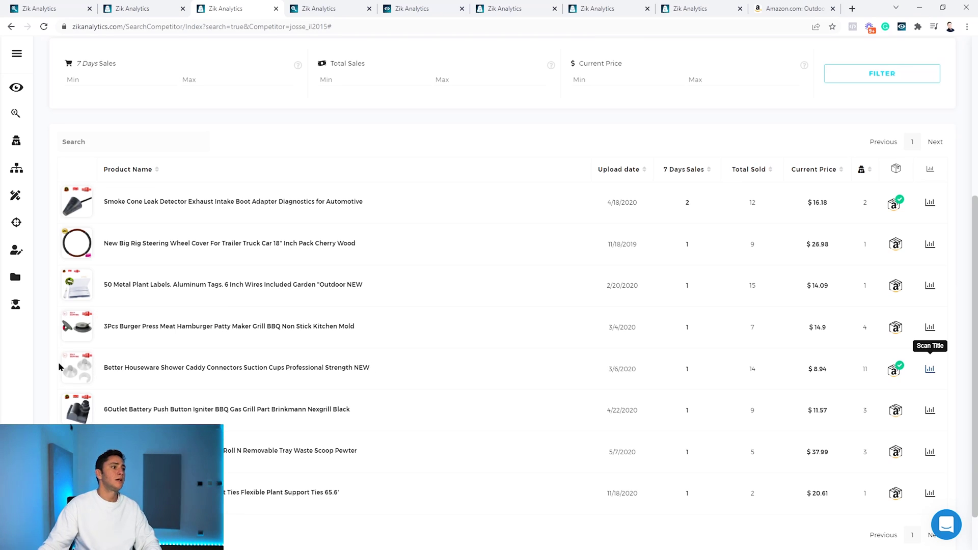
pyautogui.doubleClick(865, 369)
pyautogui.hotkey('ctrl', 'Tab')
pyautogui.scroll(7, 380, 206)
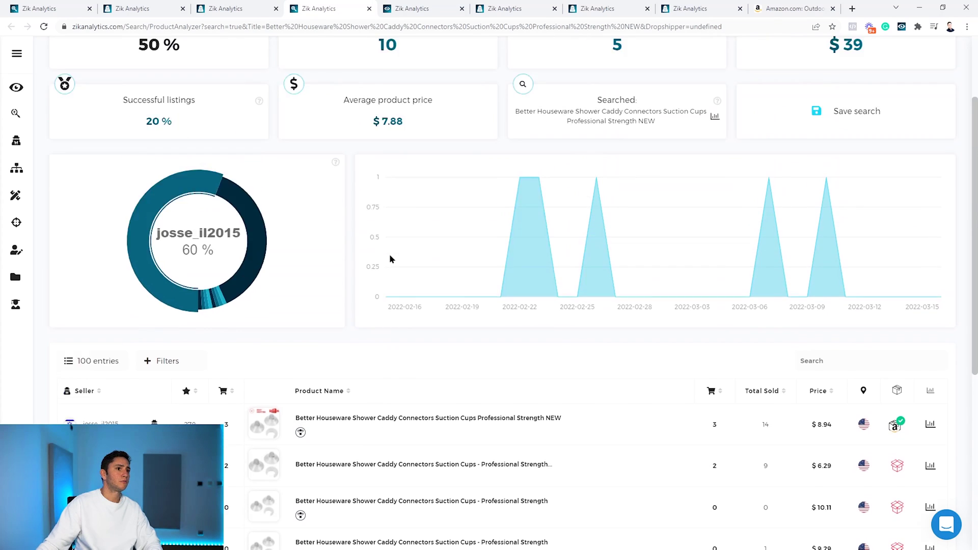
pyautogui.scroll(-7, 391, 250)
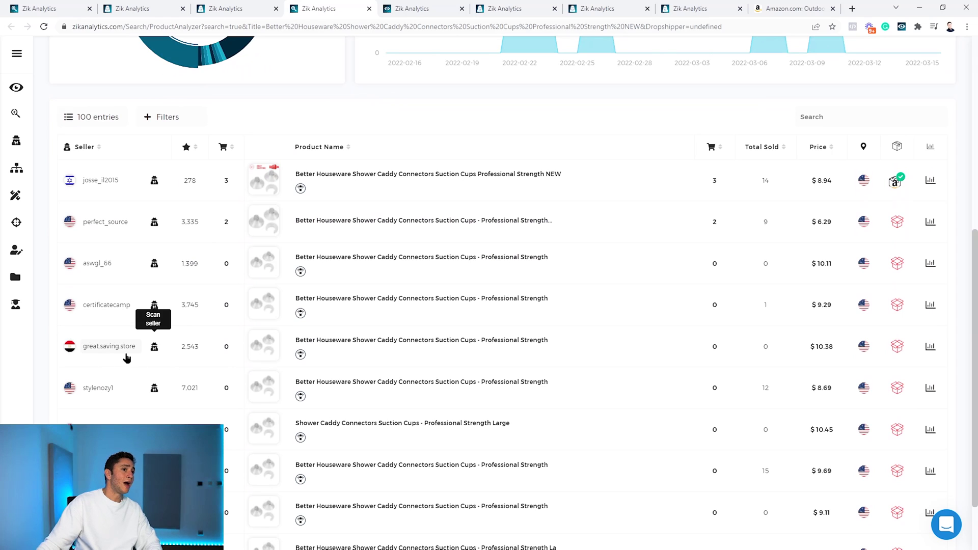
pyautogui.click(495, 9)
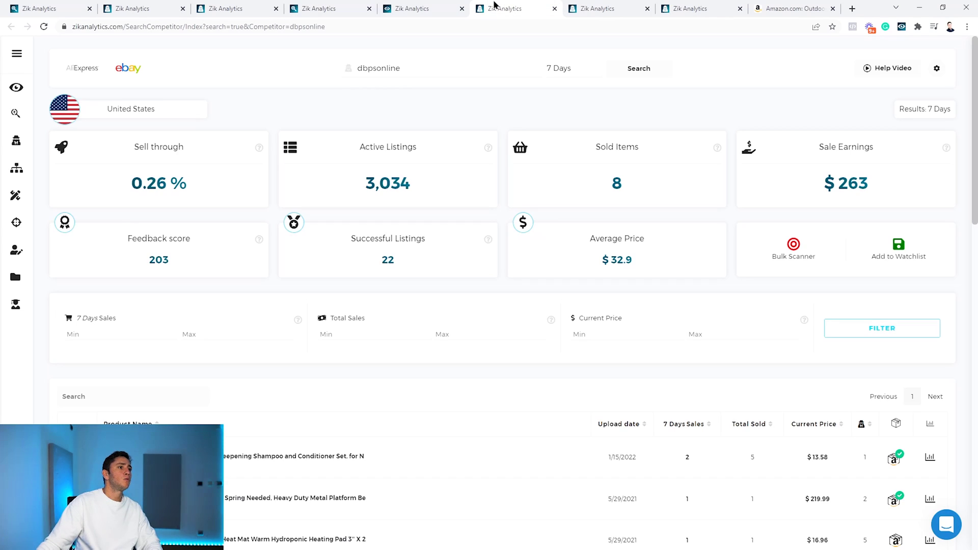
pyautogui.click(423, 7)
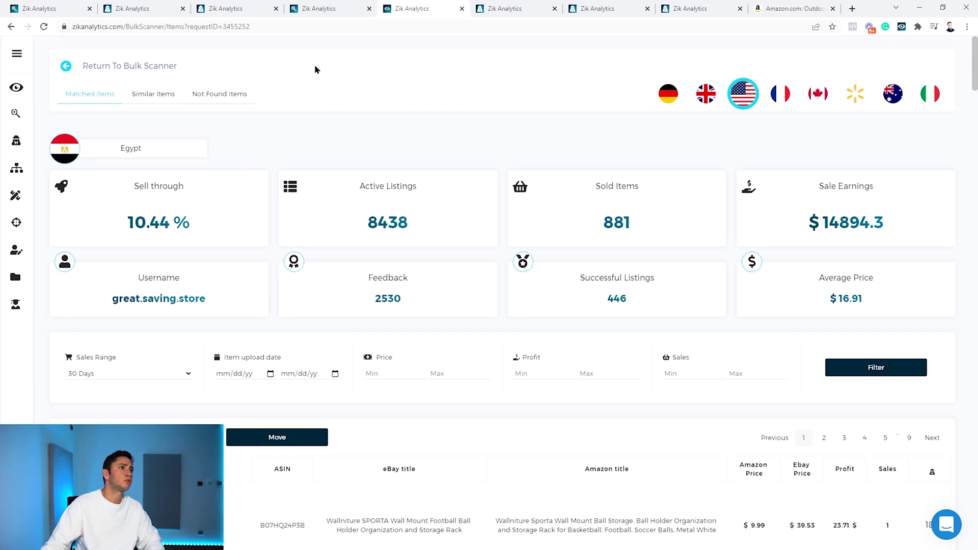
pyautogui.click(214, 5)
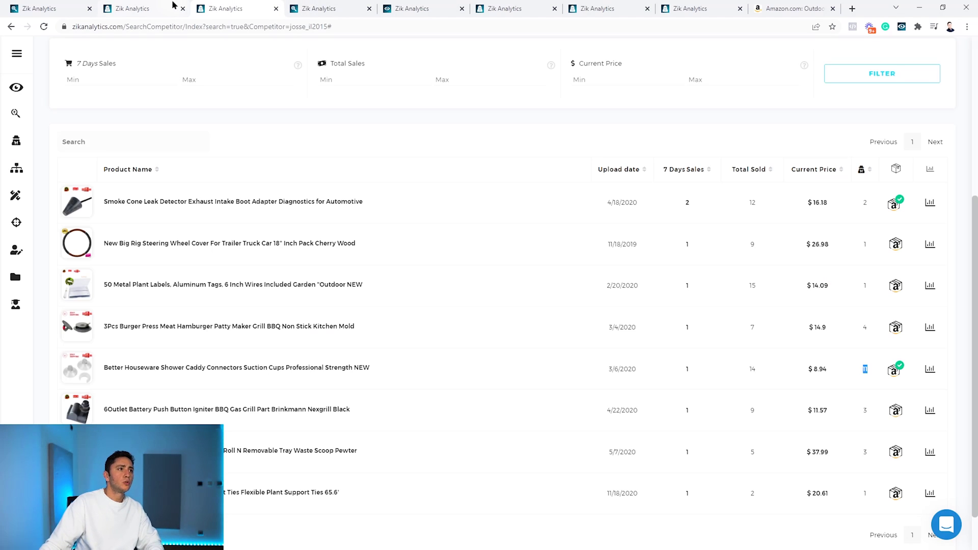
pyautogui.scroll(5, 436, 194)
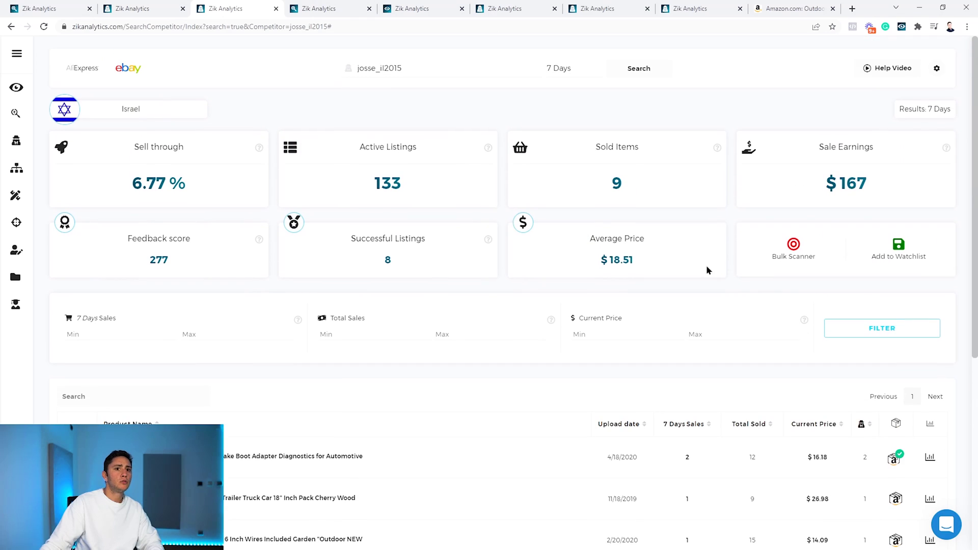
pyautogui.click(899, 246)
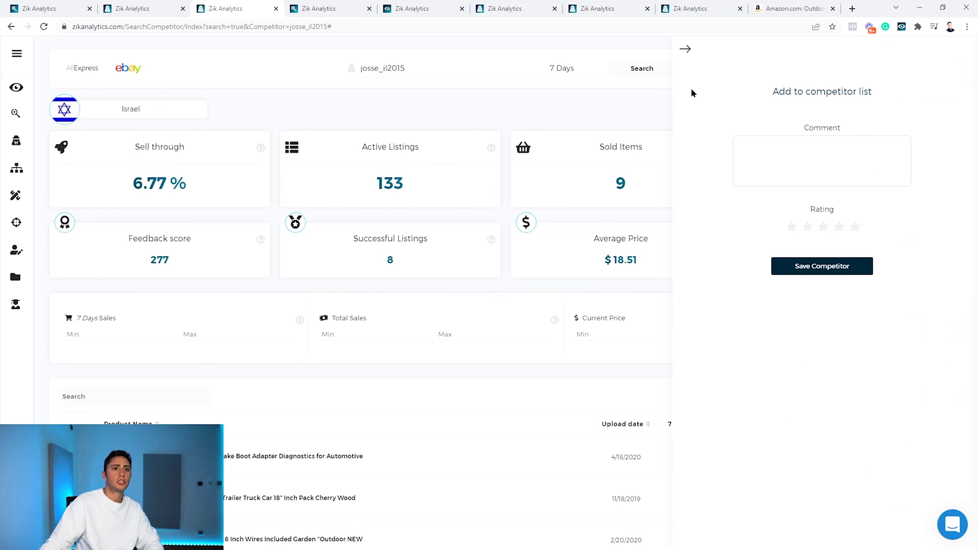